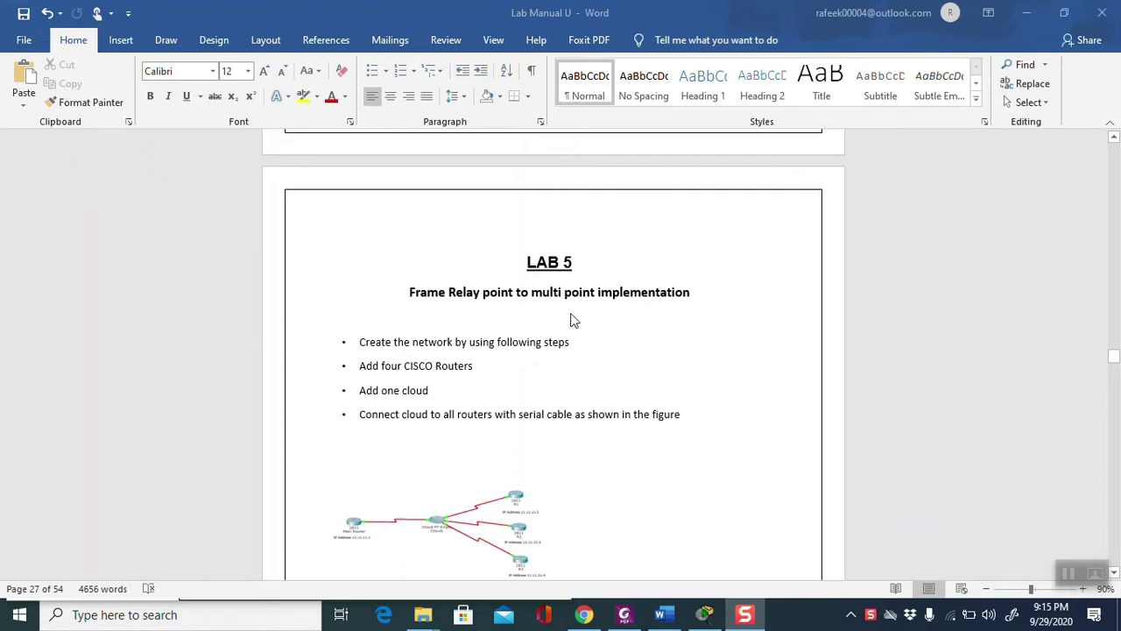
Zoom the lab manual to 188% to read the network figure
scroll(573, 319, down, 3)
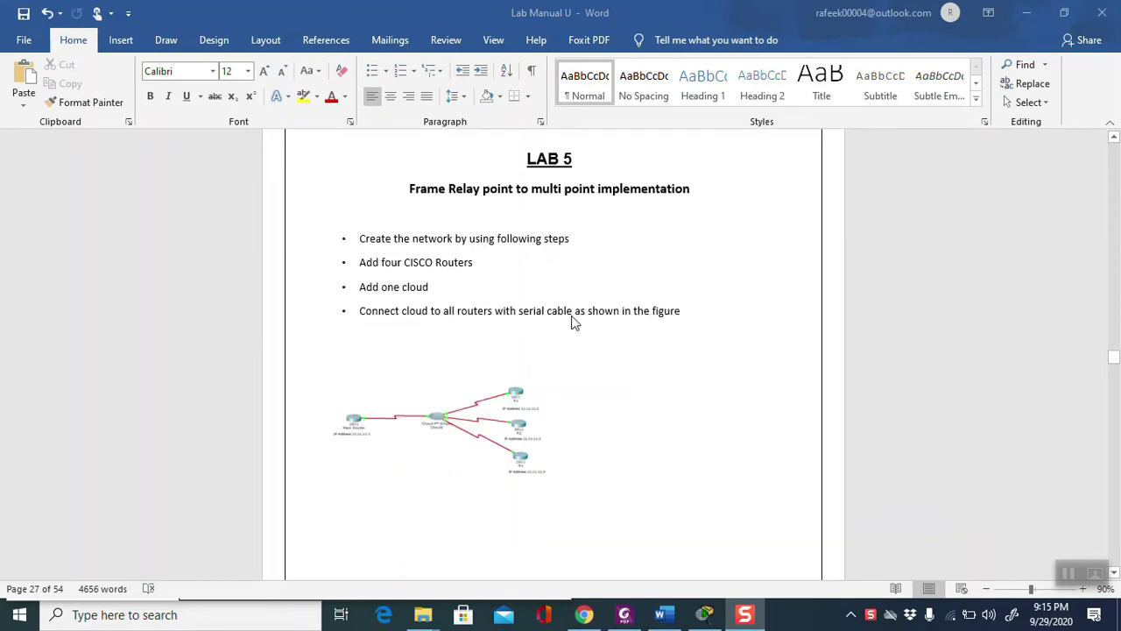
click(1039, 590)
scroll(804, 475, down, 3)
scroll(804, 475, down, 3)
scroll(804, 476, up, 2)
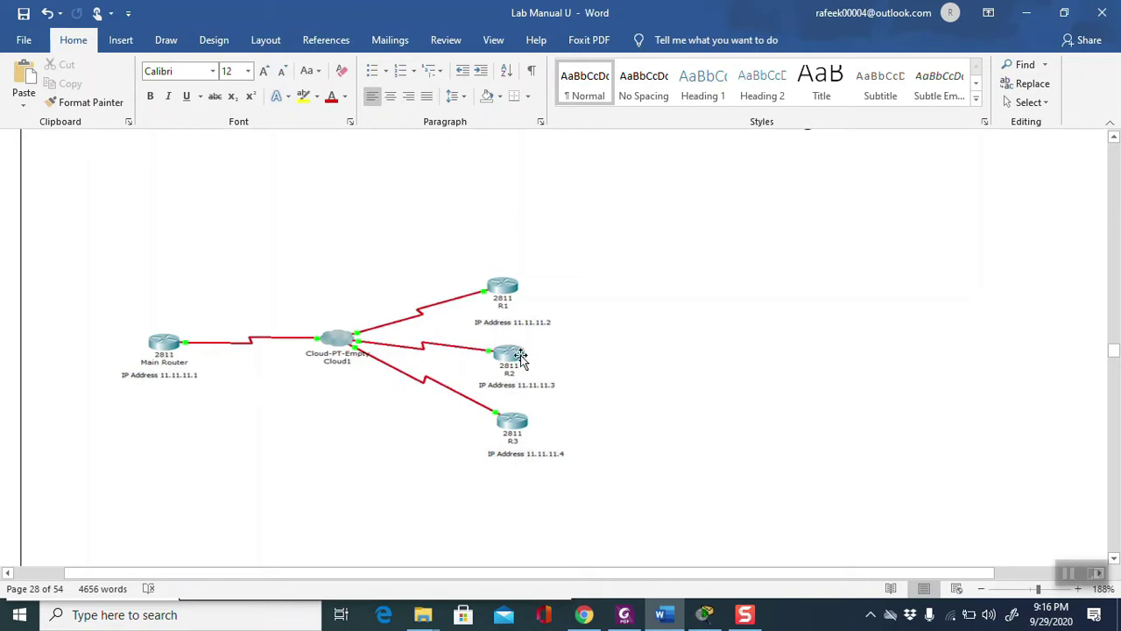
Zoom back out to 160% and scroll to the Addressing Table and Router QR Configuration
click(981, 591)
click(981, 592)
click(981, 592)
scroll(776, 420, down, 6)
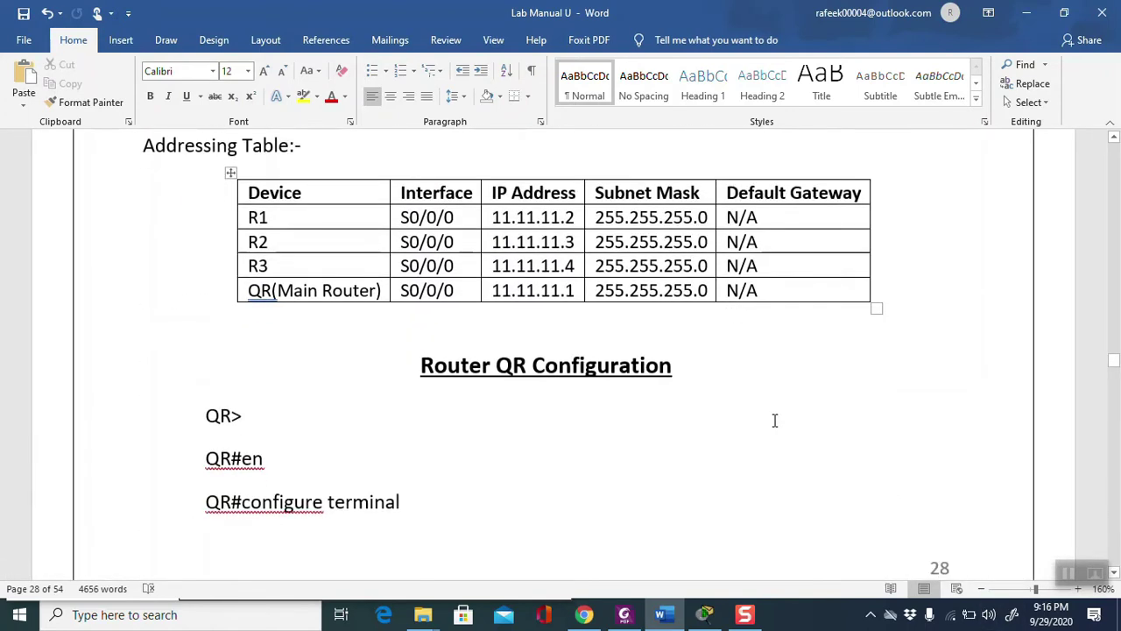
scroll(876, 431, down, 3)
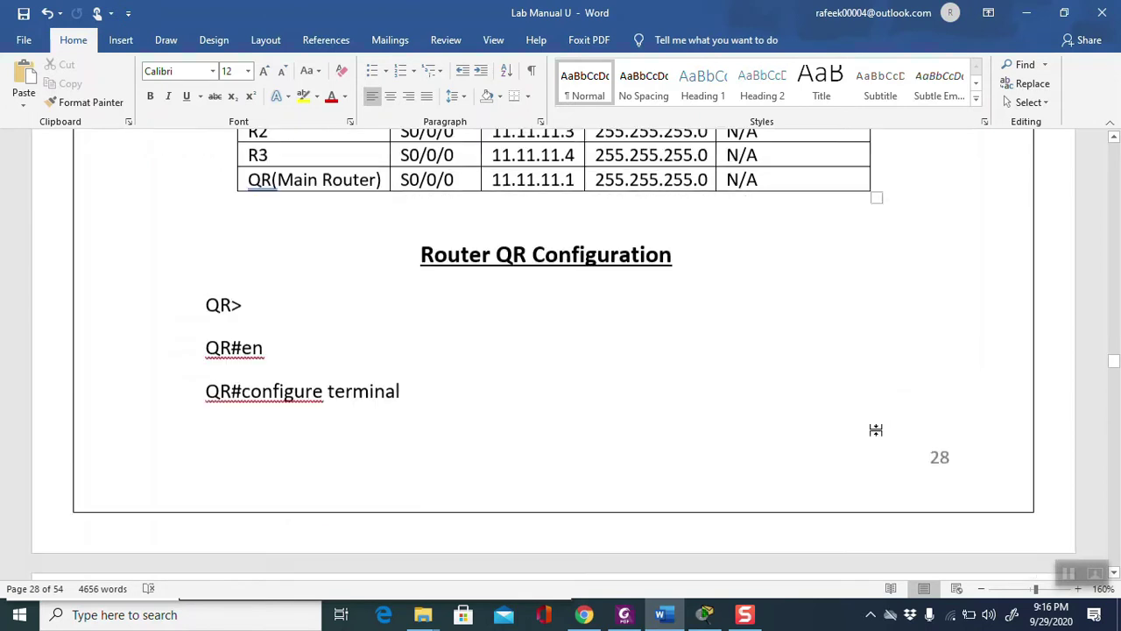
scroll(866, 428, up, 3)
scroll(864, 428, down, 3)
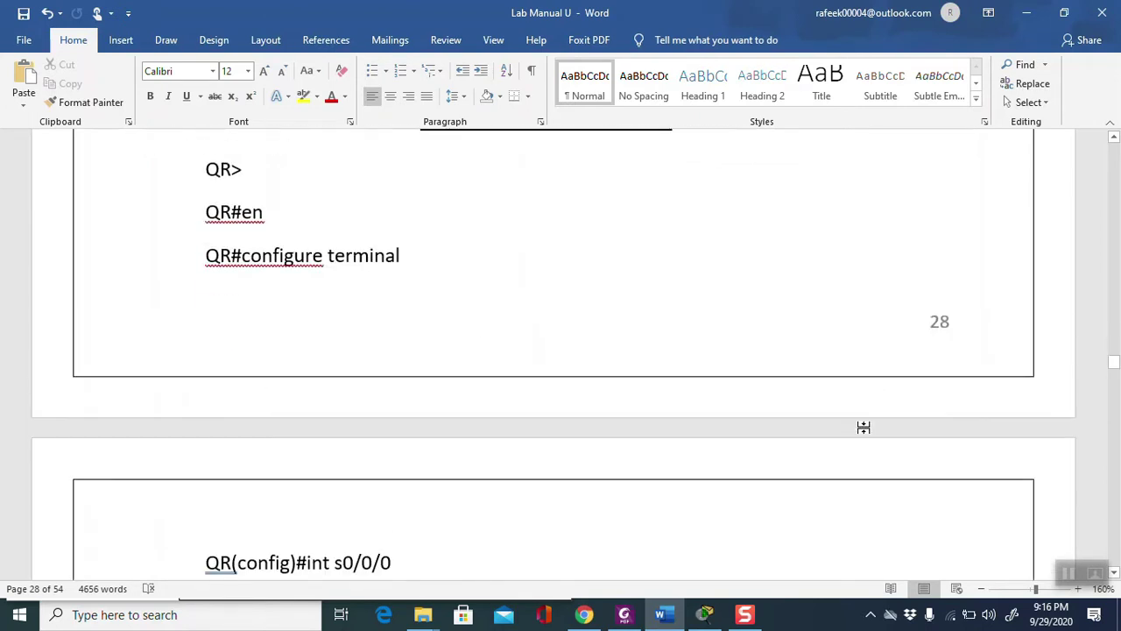
Shrink the Word window to share the screen and zoom the manual out to about 100%
click(1064, 12)
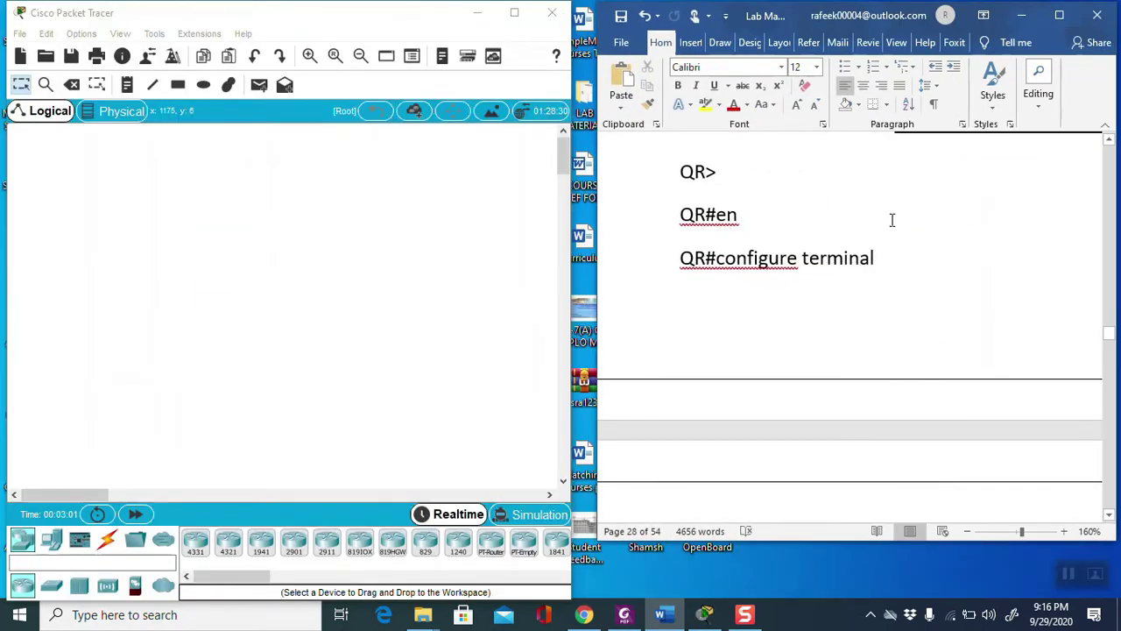
click(967, 532)
click(967, 532)
click(967, 532)
click(967, 532)
click(967, 532)
click(967, 532)
click(964, 530)
click(964, 530)
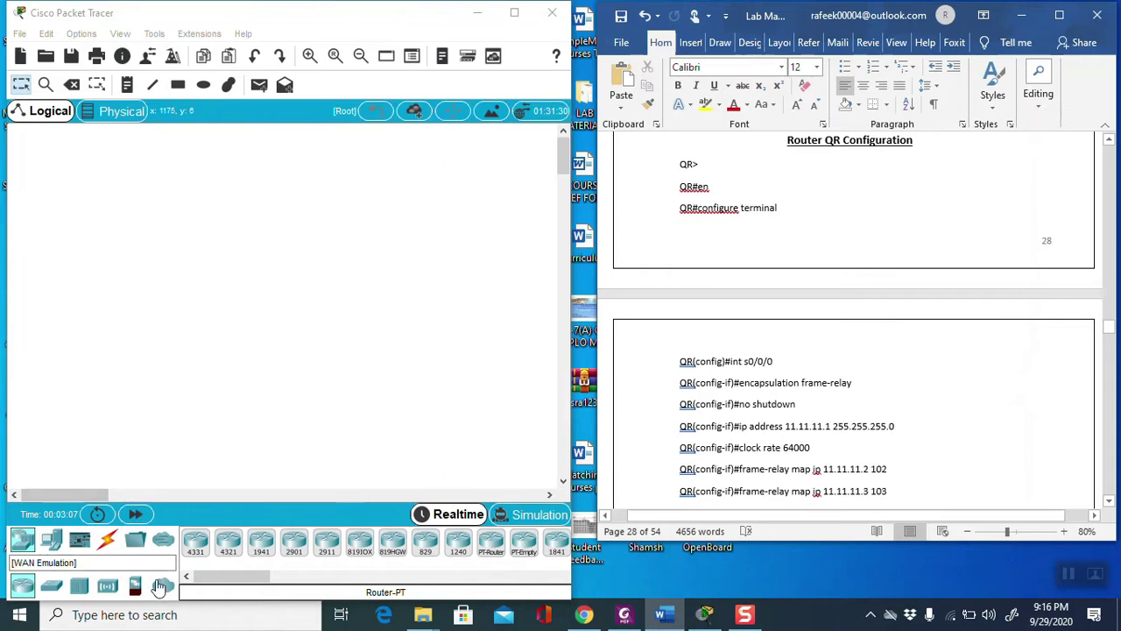
drag(237, 576, 242, 577)
scroll(882, 363, up, 8)
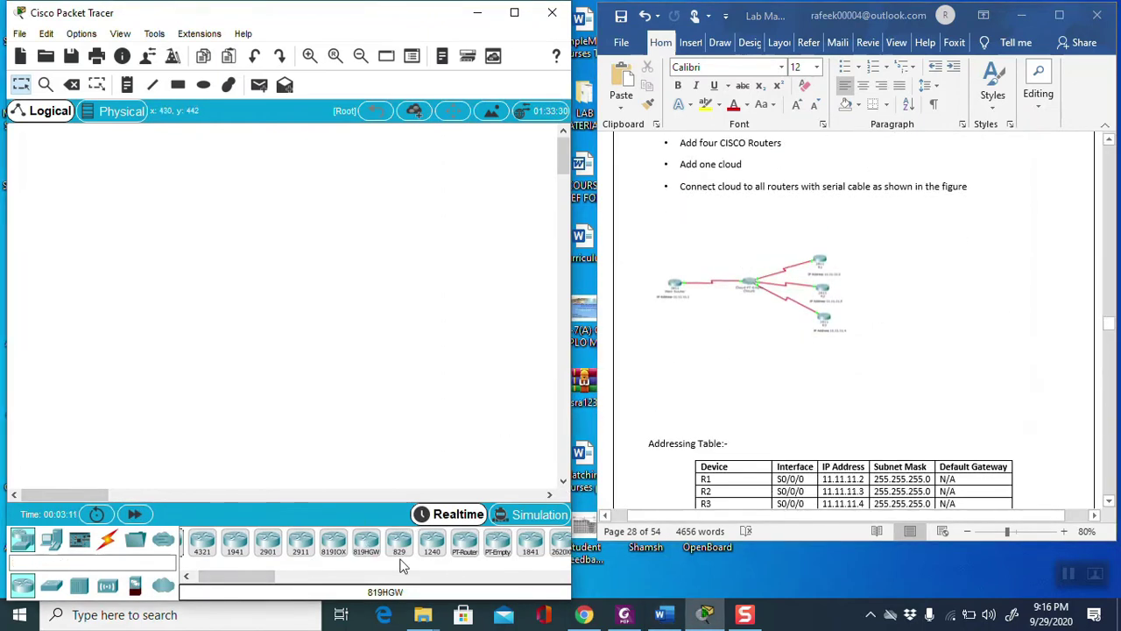
drag(262, 575, 300, 585)
Place four 2811 routers (Router0–Router3) and a PT-Cloud between them on the workspace
drag(426, 556, 129, 309)
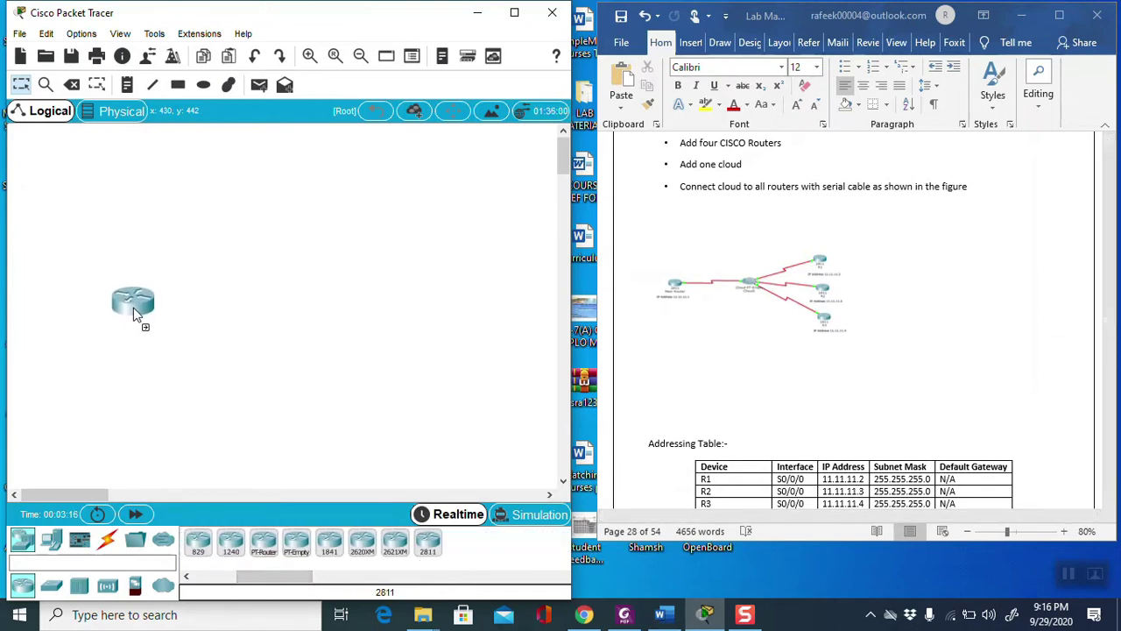
drag(427, 541, 456, 235)
drag(429, 545, 457, 353)
drag(455, 444, 456, 444)
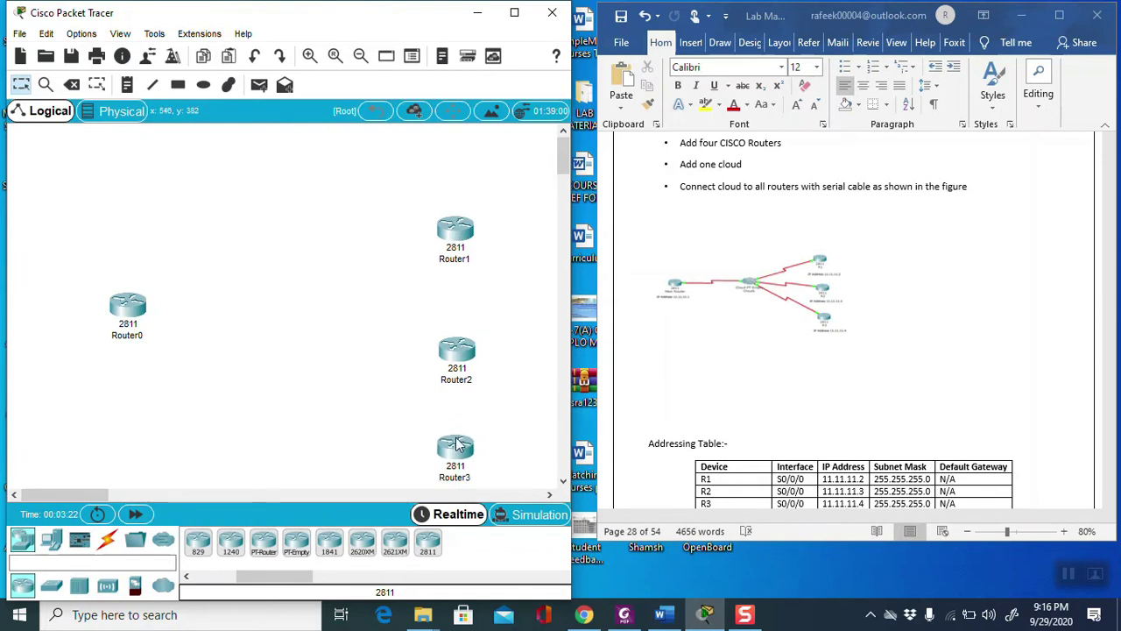
drag(448, 361, 448, 337)
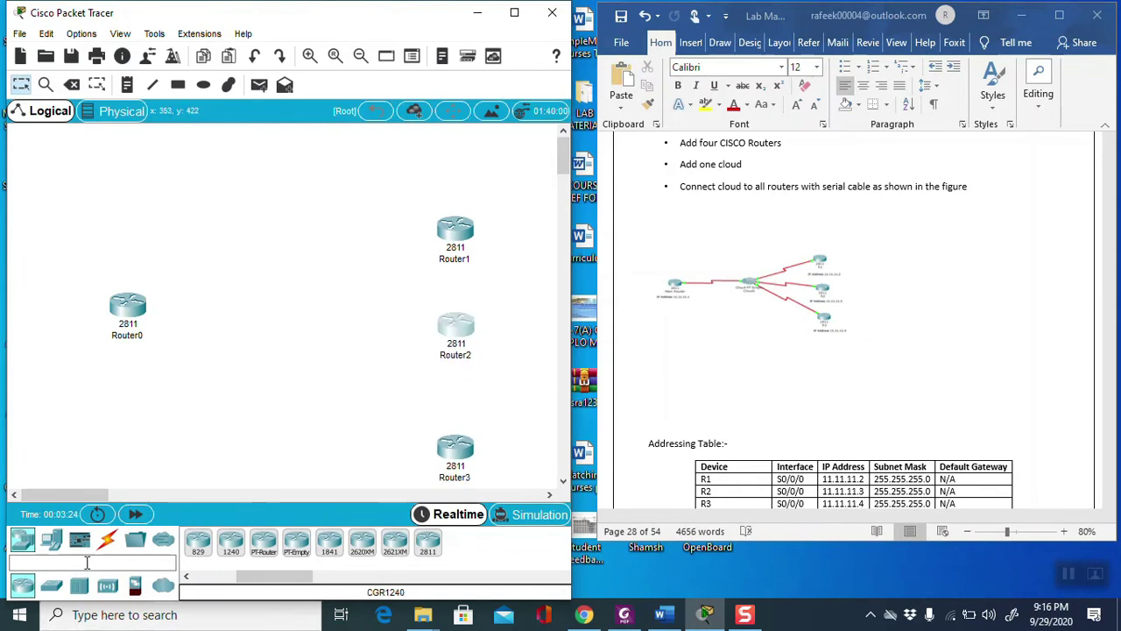
click(163, 586)
drag(195, 543, 309, 337)
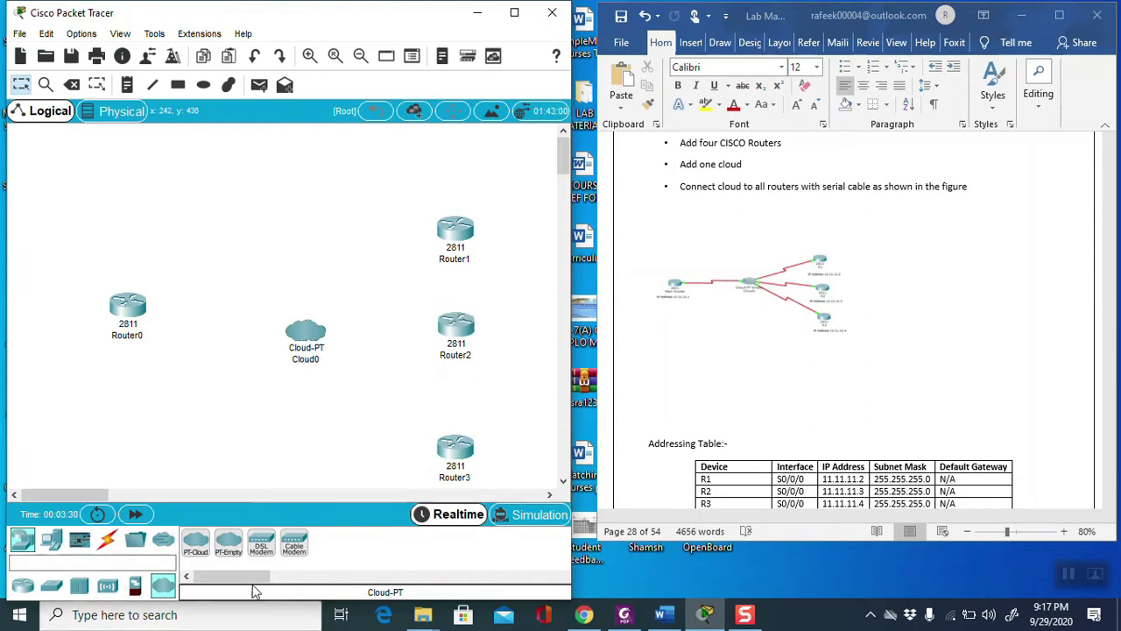
Power off Router0 and fit WIC-1T serial cards into its empty slots
click(127, 318)
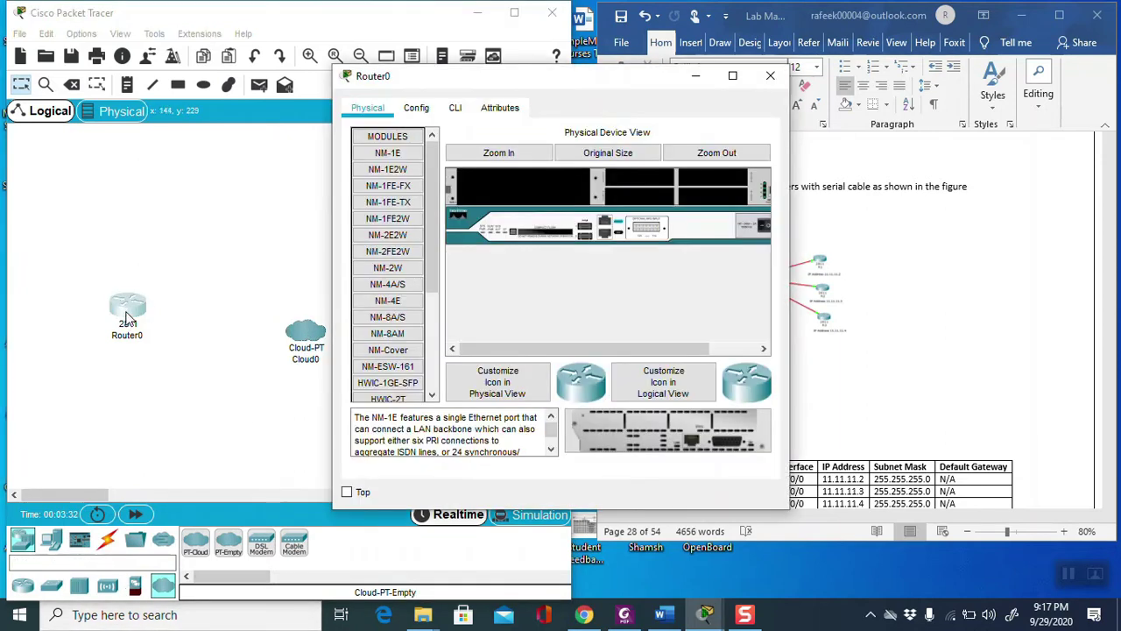
drag(433, 218, 434, 314)
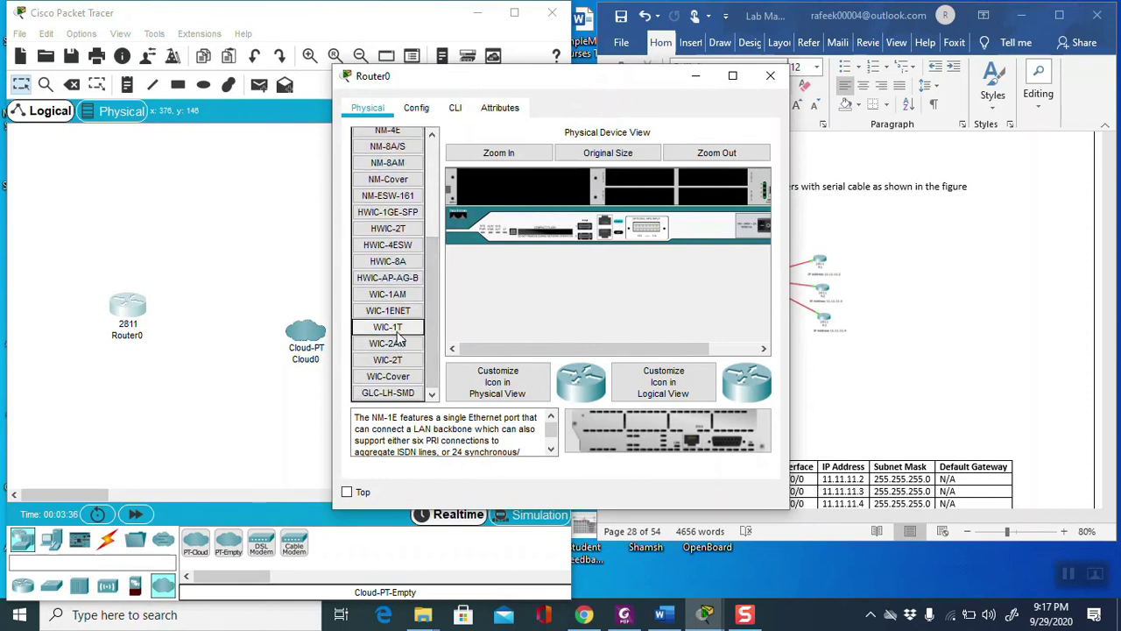
click(396, 329)
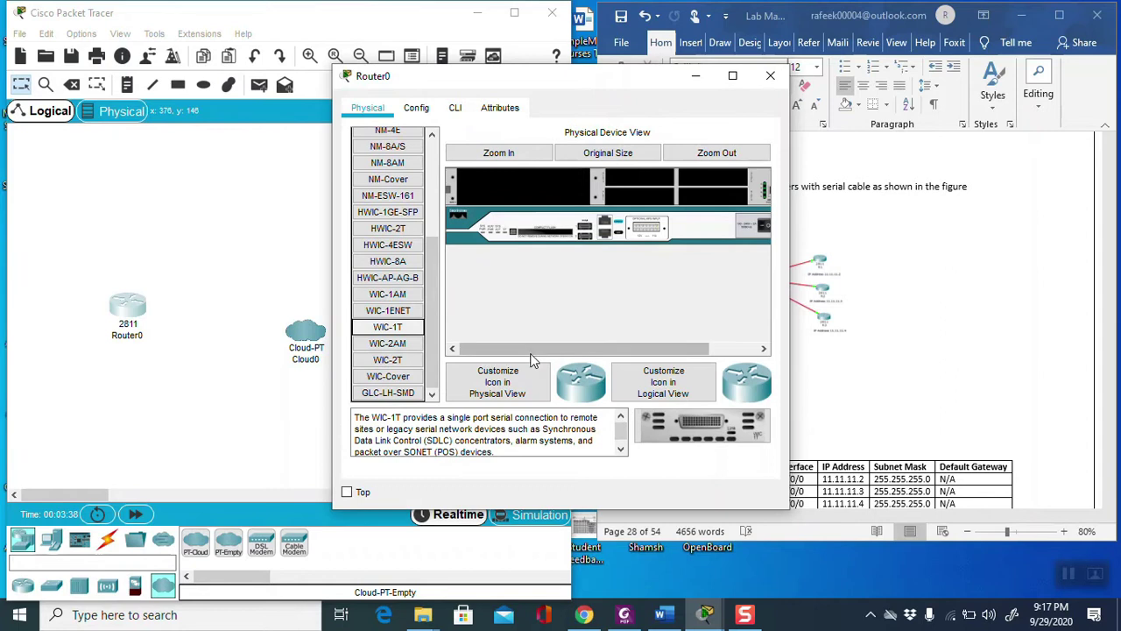
drag(532, 348, 618, 359)
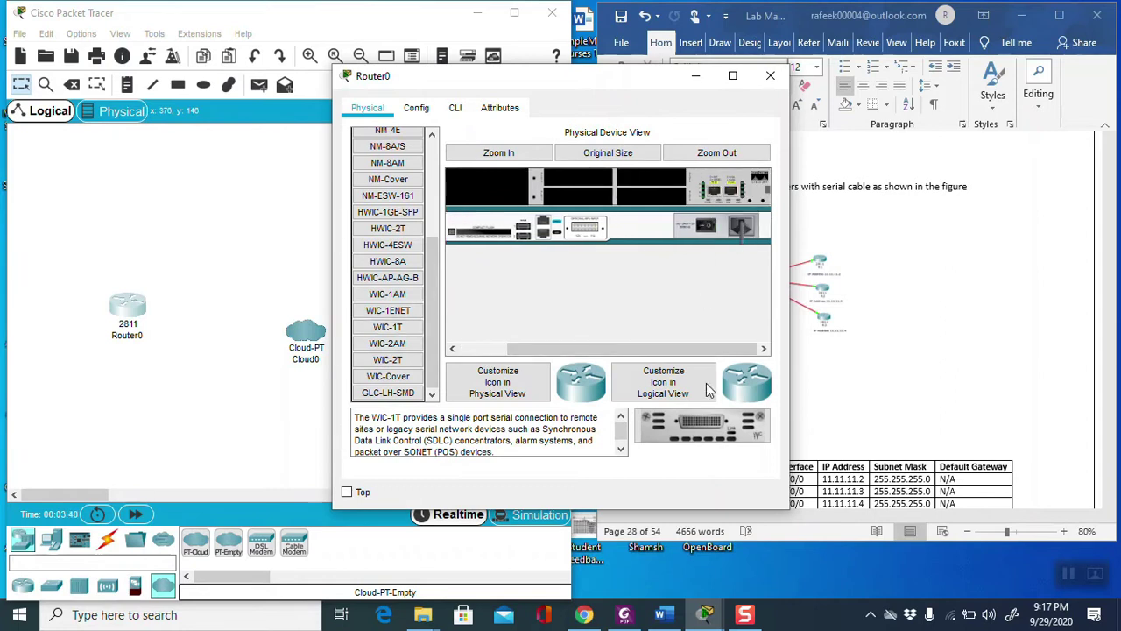
drag(701, 427, 574, 179)
drag(692, 427, 665, 212)
drag(692, 430, 660, 193)
drag(688, 413, 565, 210)
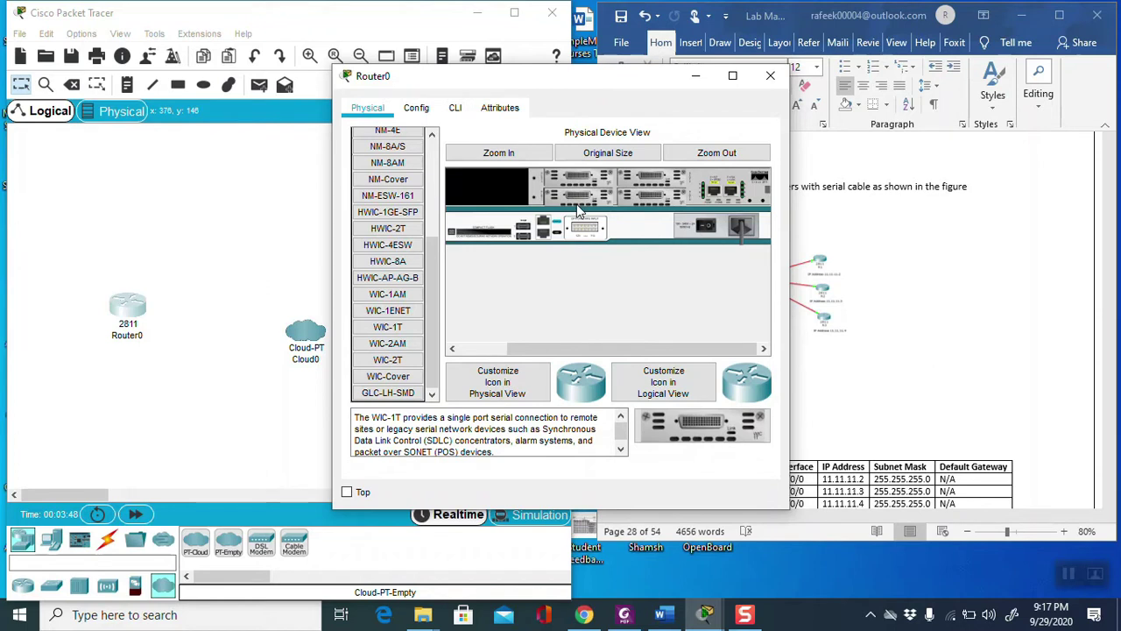
click(770, 76)
Power off Router1 and fill its four empty slots with WIC-1T serial cards
click(458, 227)
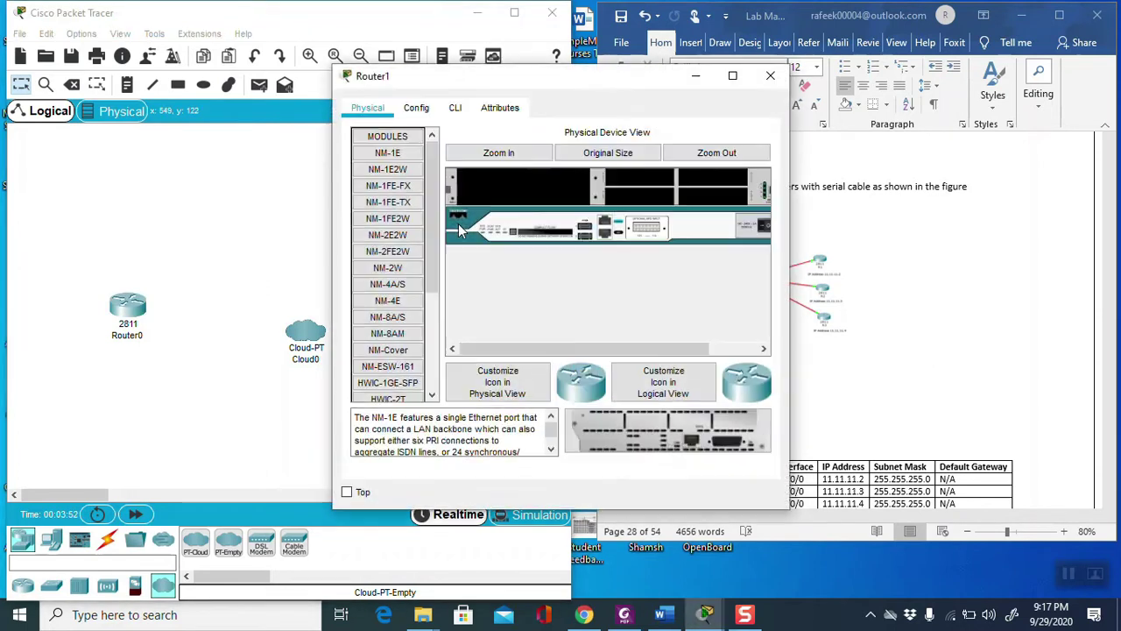
drag(631, 348, 678, 349)
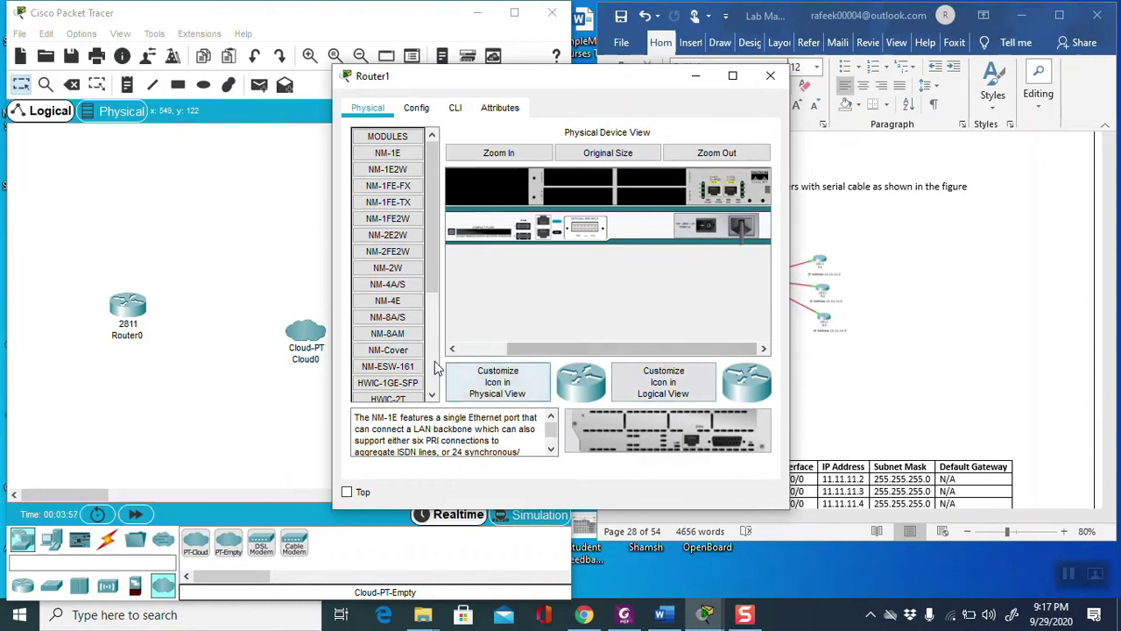
drag(435, 286, 432, 346)
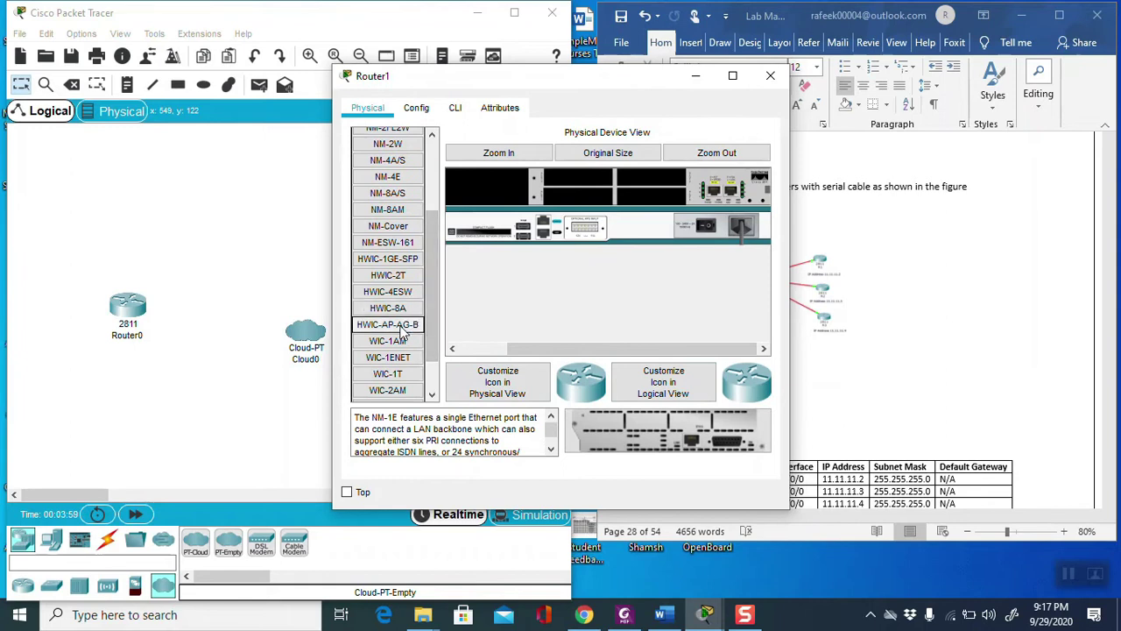
click(390, 375)
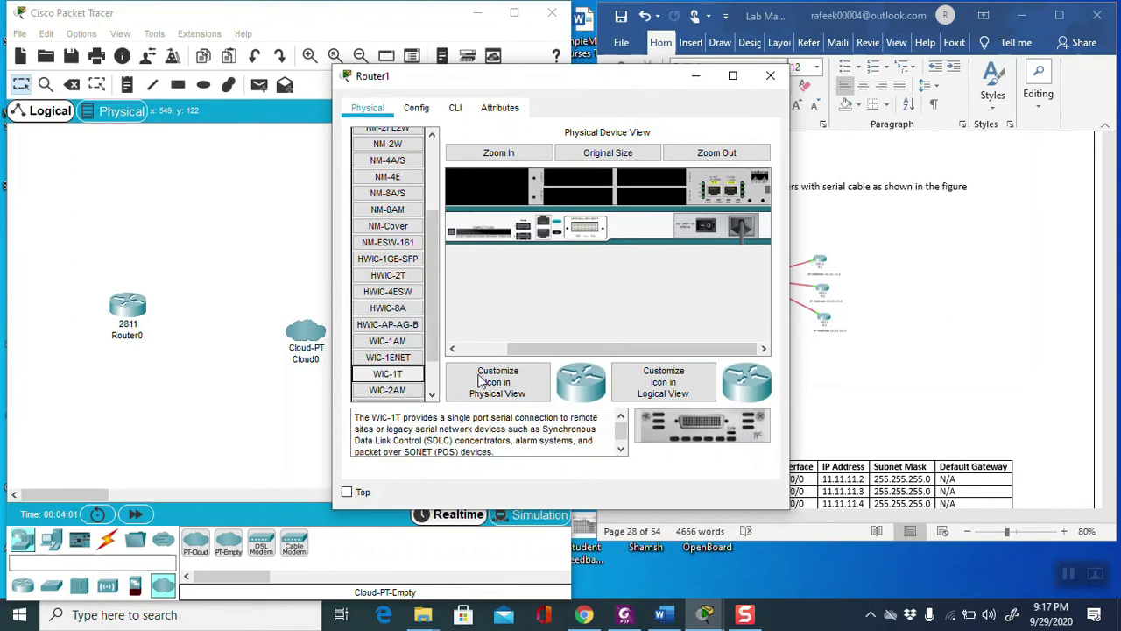
drag(701, 425, 655, 189)
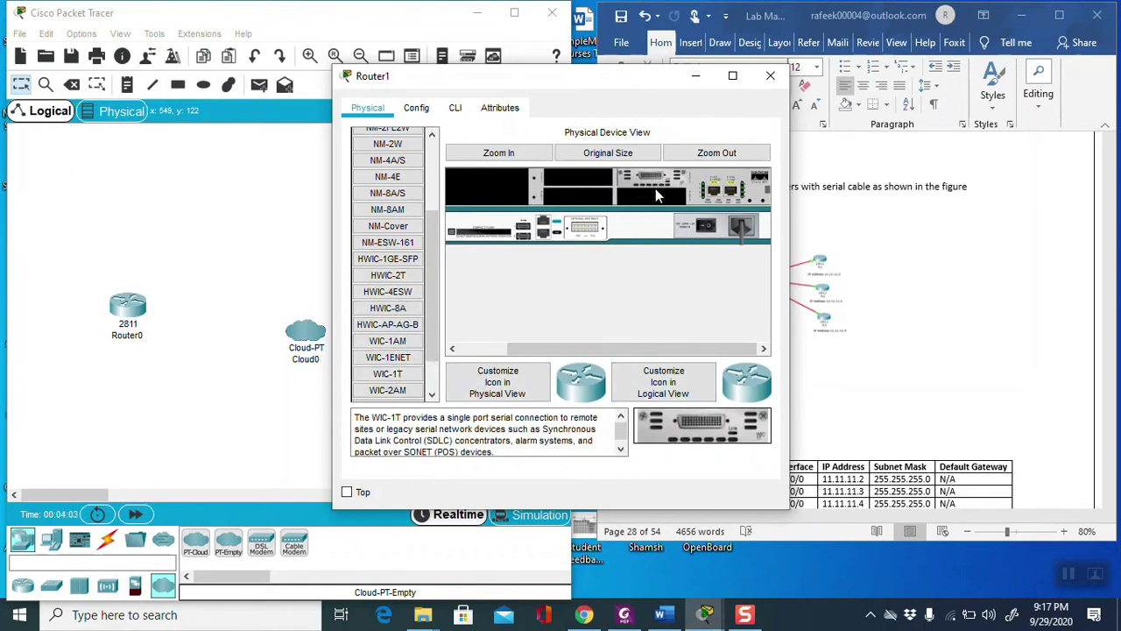
drag(700, 429, 596, 192)
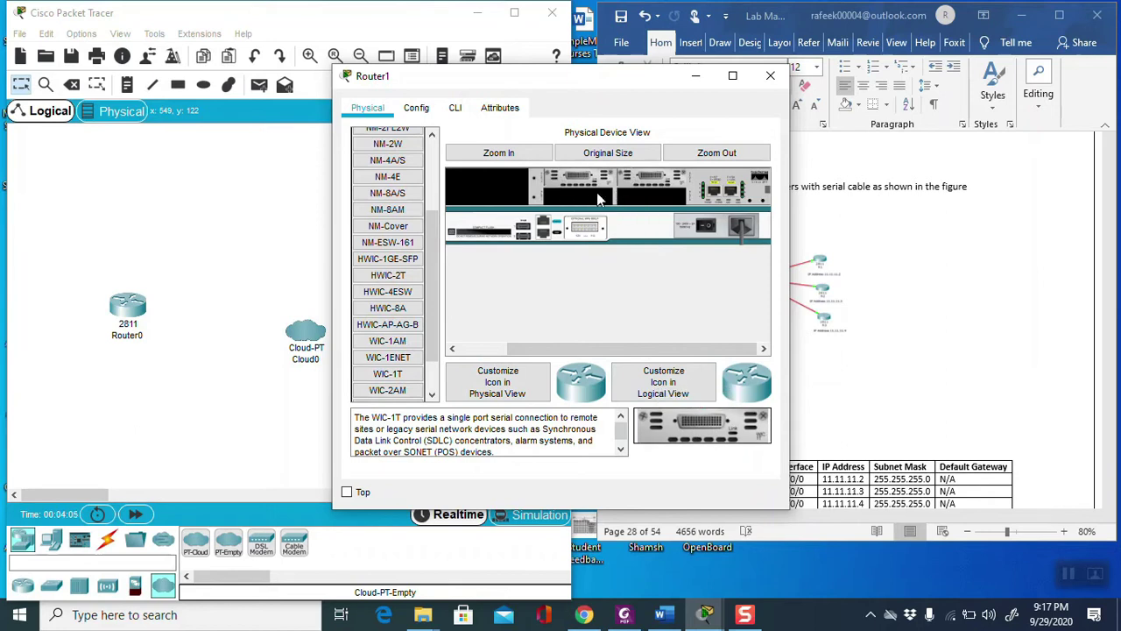
drag(681, 421, 656, 208)
drag(674, 408, 595, 200)
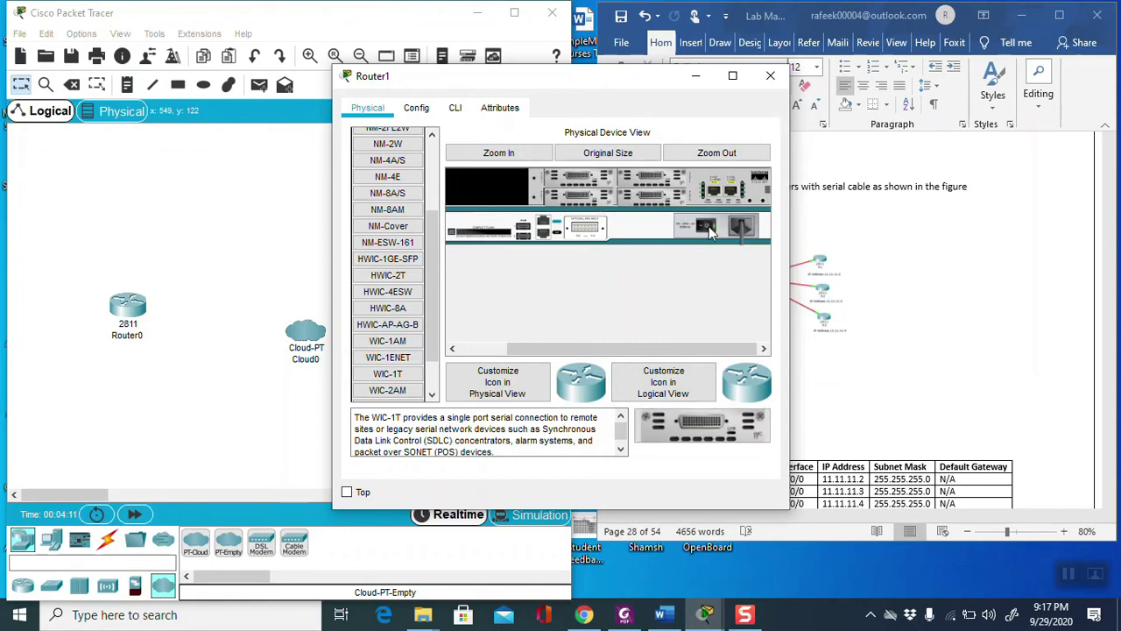
Install WIC-1T serial modules into Router2's empty interface slots
click(771, 77)
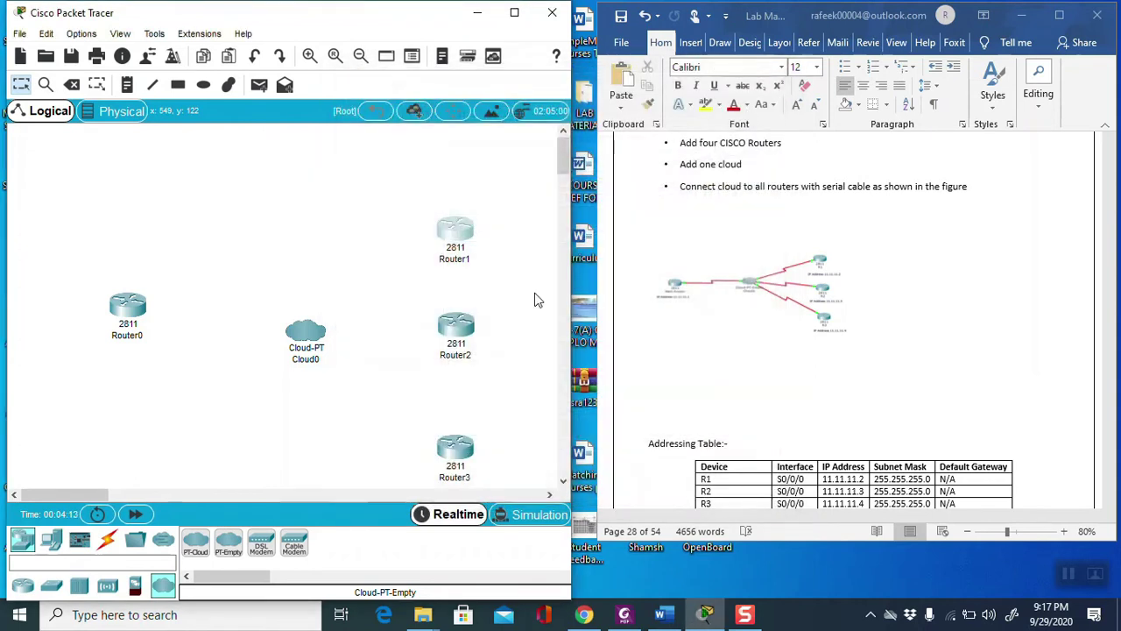
click(454, 330)
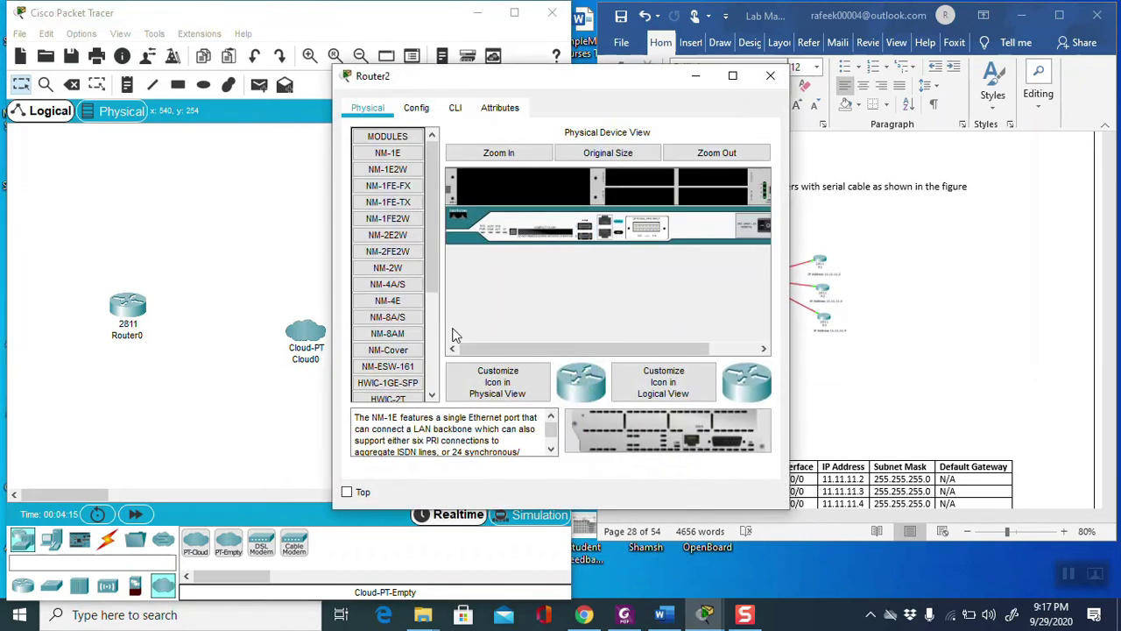
drag(513, 349, 630, 278)
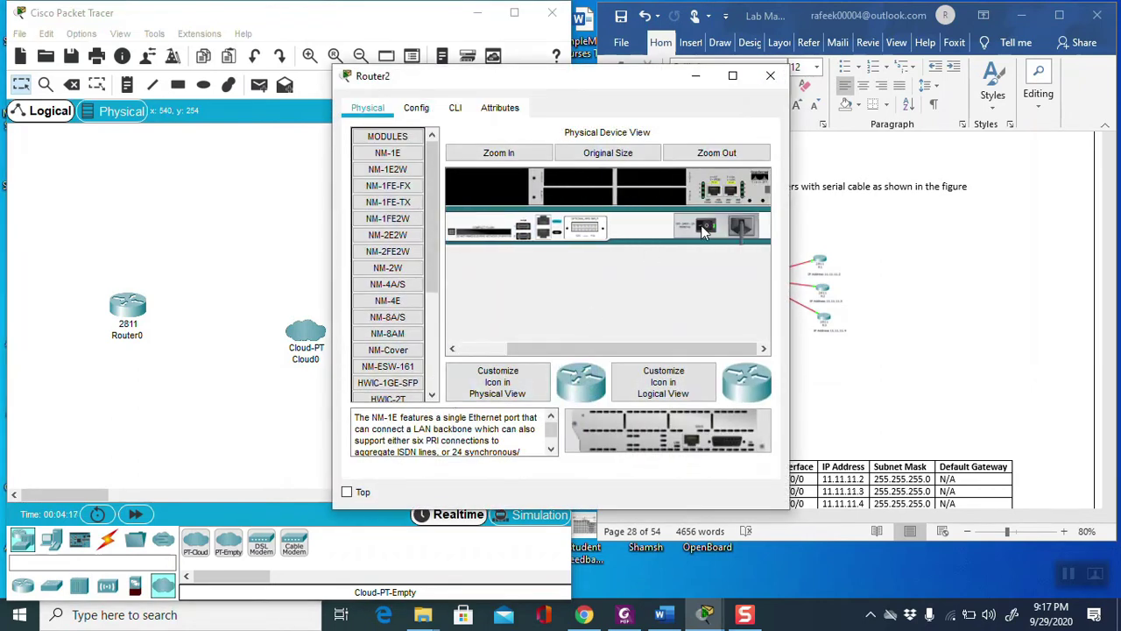
drag(429, 301, 431, 398)
click(400, 332)
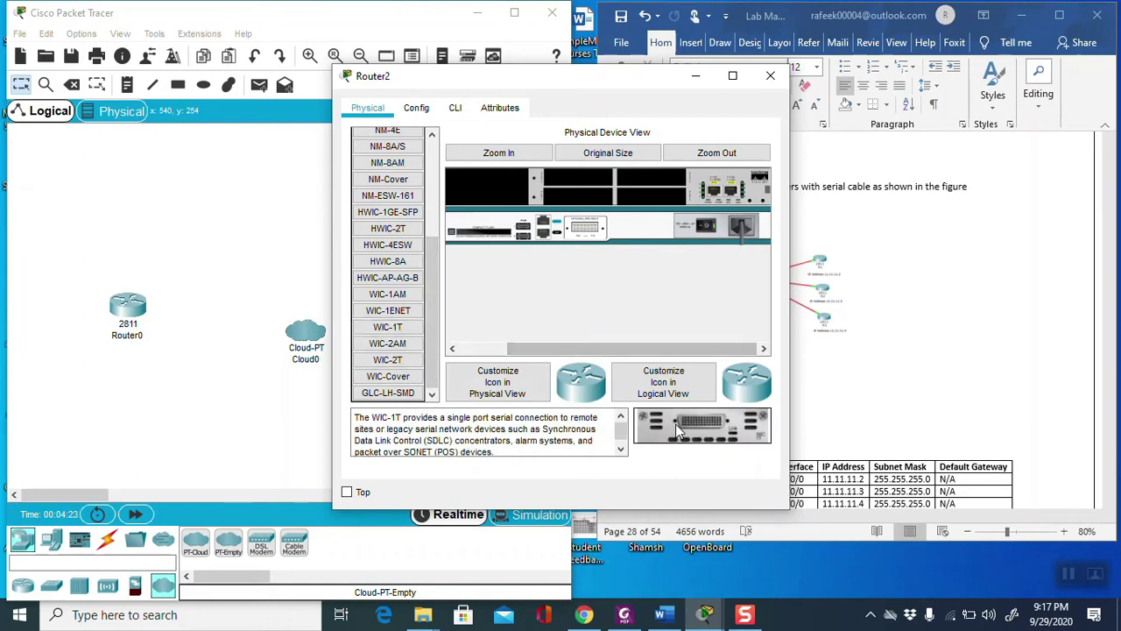
drag(698, 408, 661, 187)
drag(705, 442, 578, 186)
drag(697, 425, 648, 206)
drag(689, 425, 590, 199)
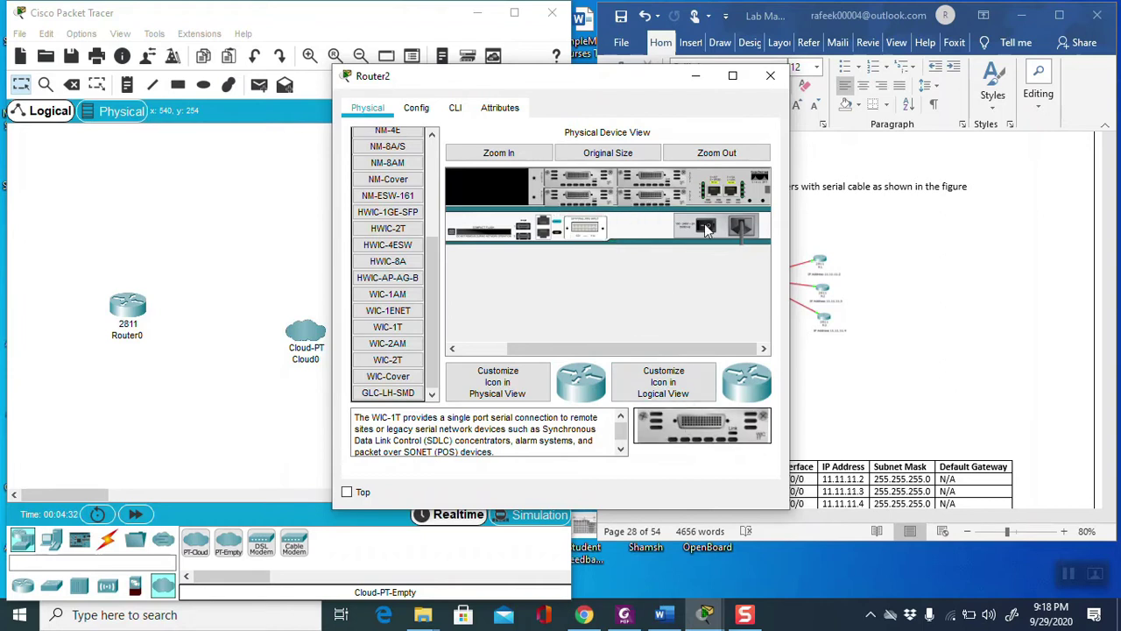
click(770, 76)
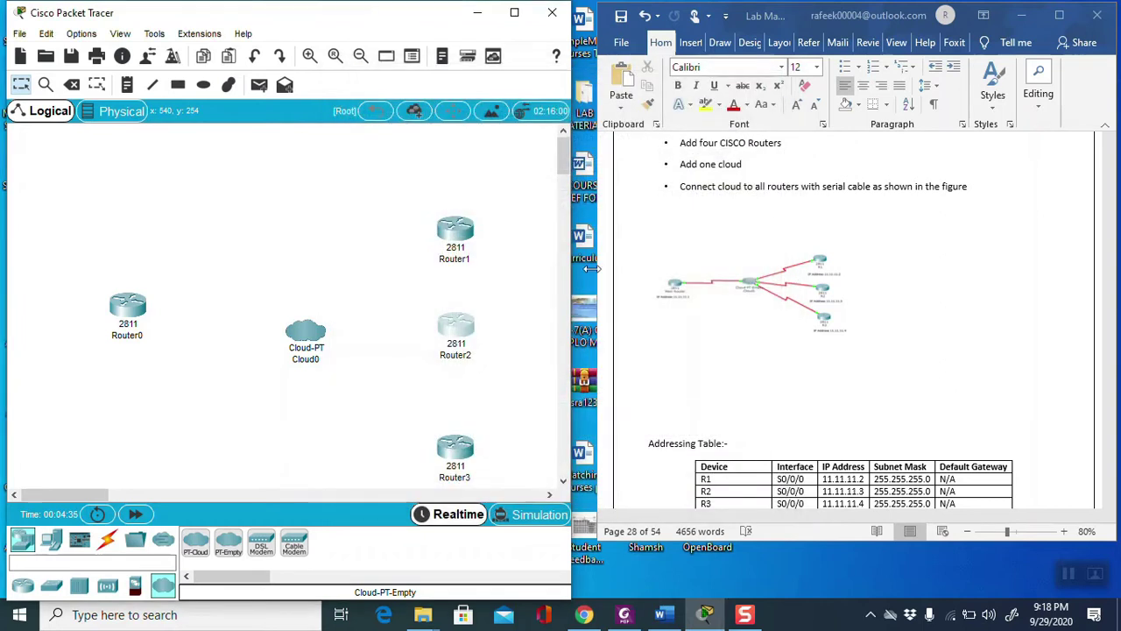
Install WIC-1T serial modules into all four of Router3's interface slots
click(449, 450)
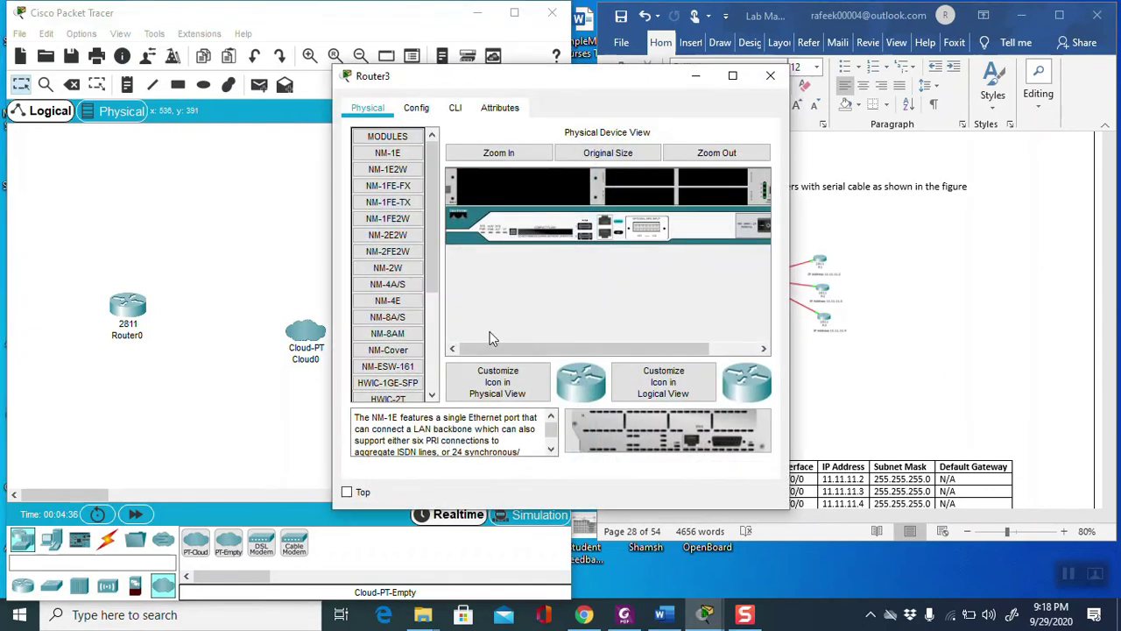
scroll(420, 306, down, 4)
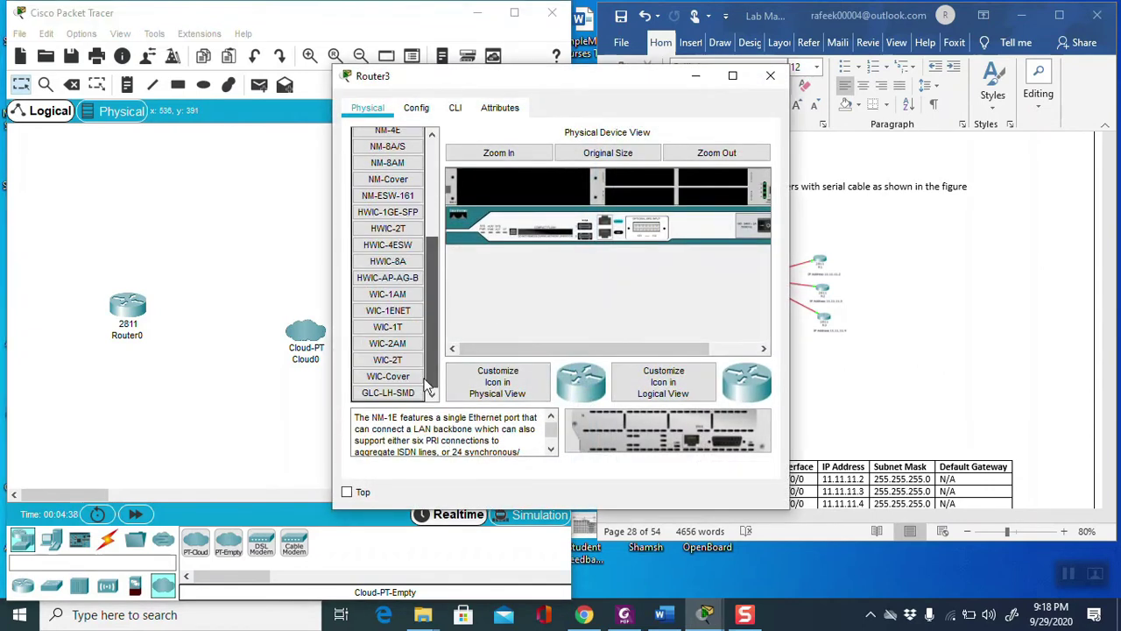
click(408, 327)
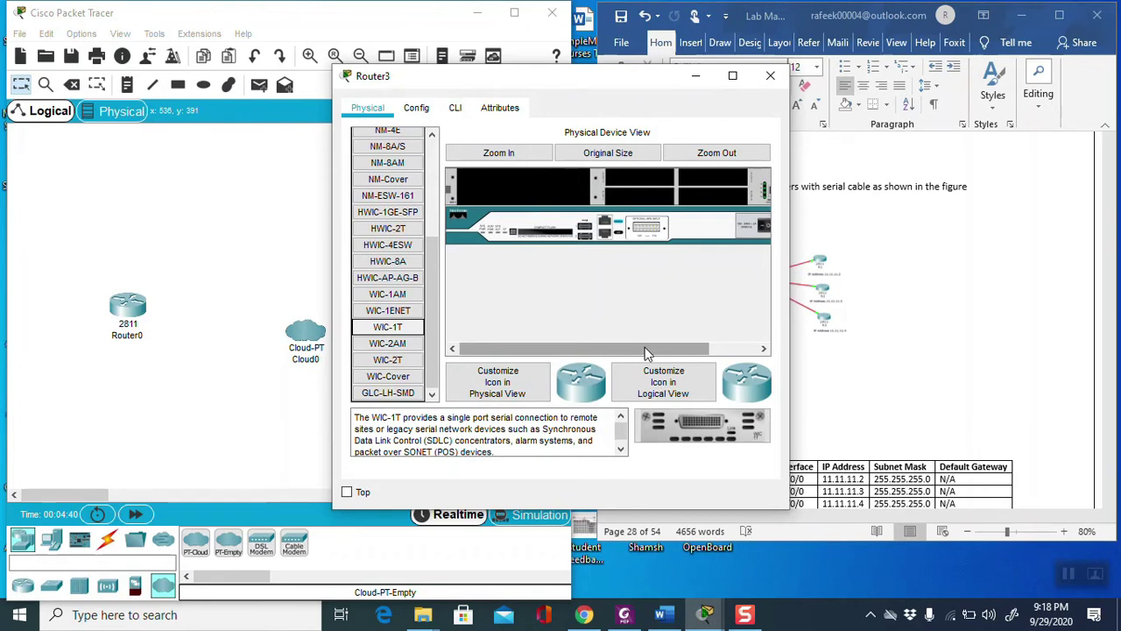
drag(644, 347, 699, 347)
drag(719, 418, 664, 180)
drag(701, 427, 578, 186)
drag(684, 429, 653, 198)
drag(670, 419, 697, 231)
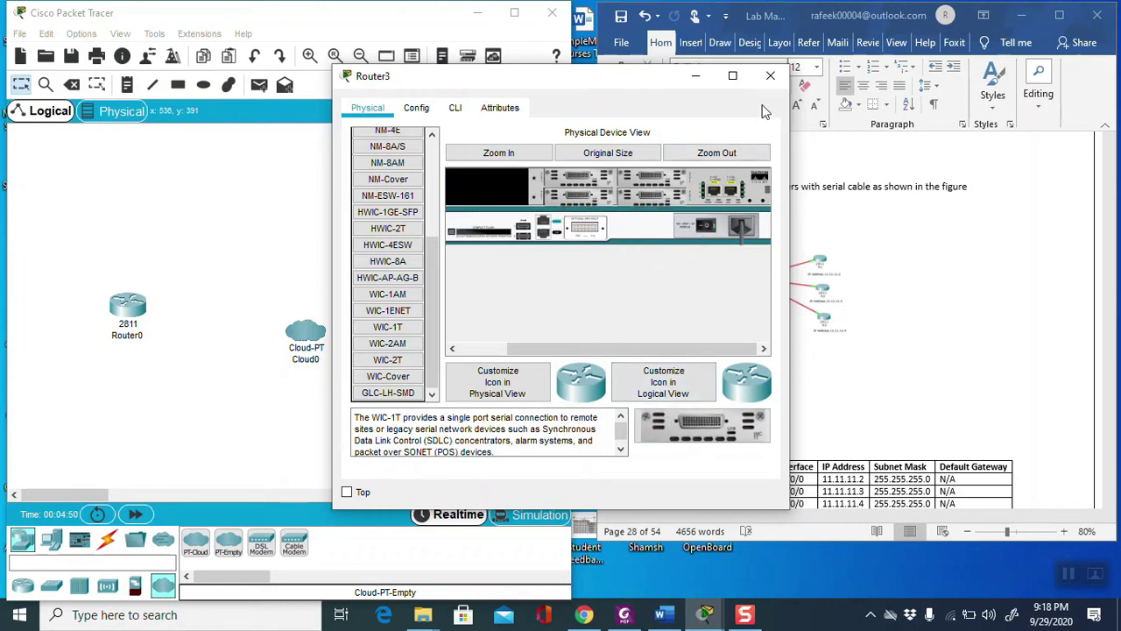
click(770, 76)
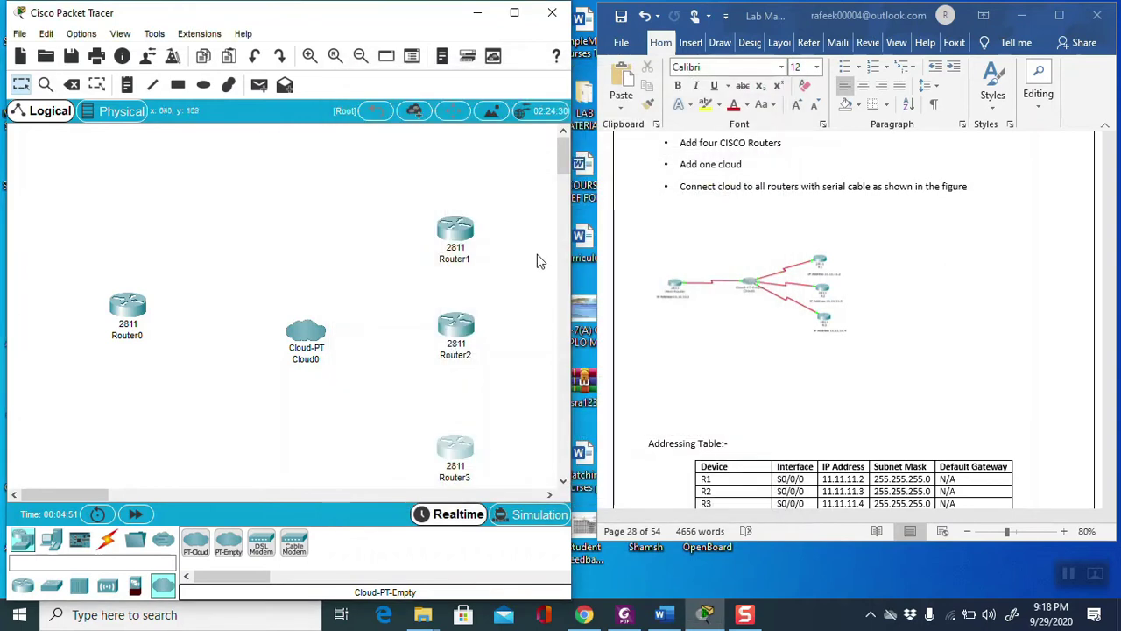
Rename Router0 to 'Main Router' and Router1 to 'R1'
click(140, 335)
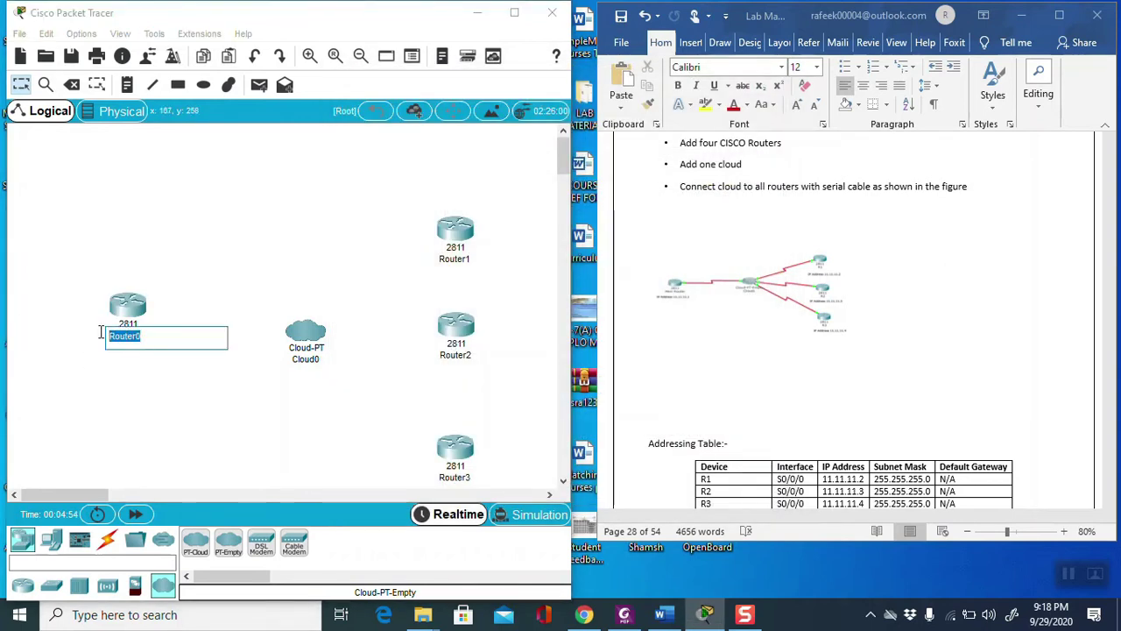
text(Main)
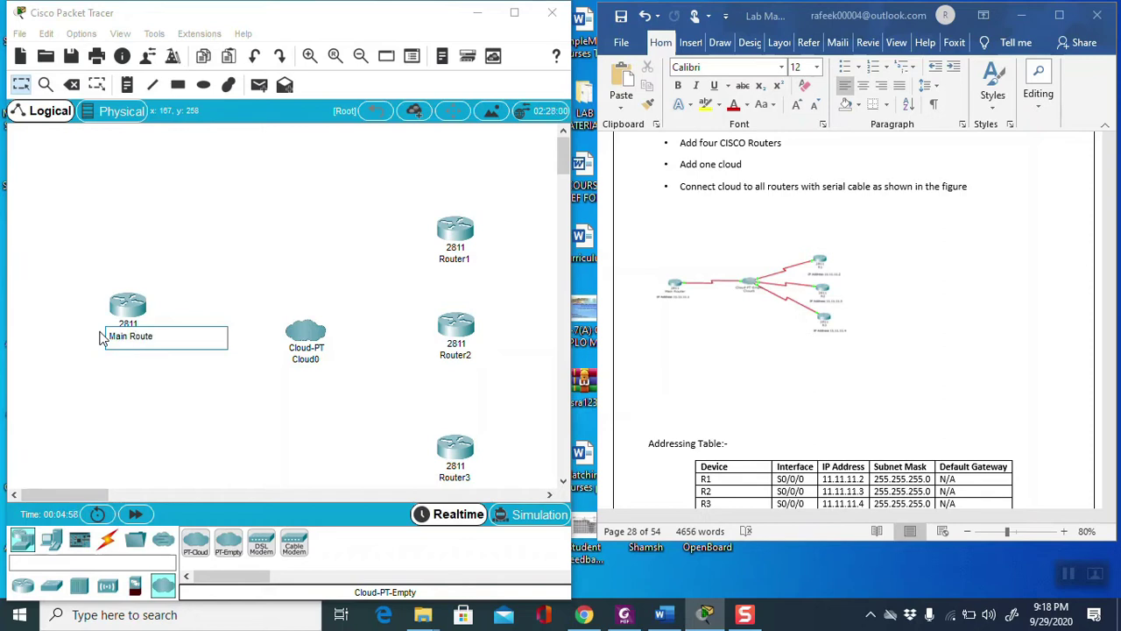
click(191, 385)
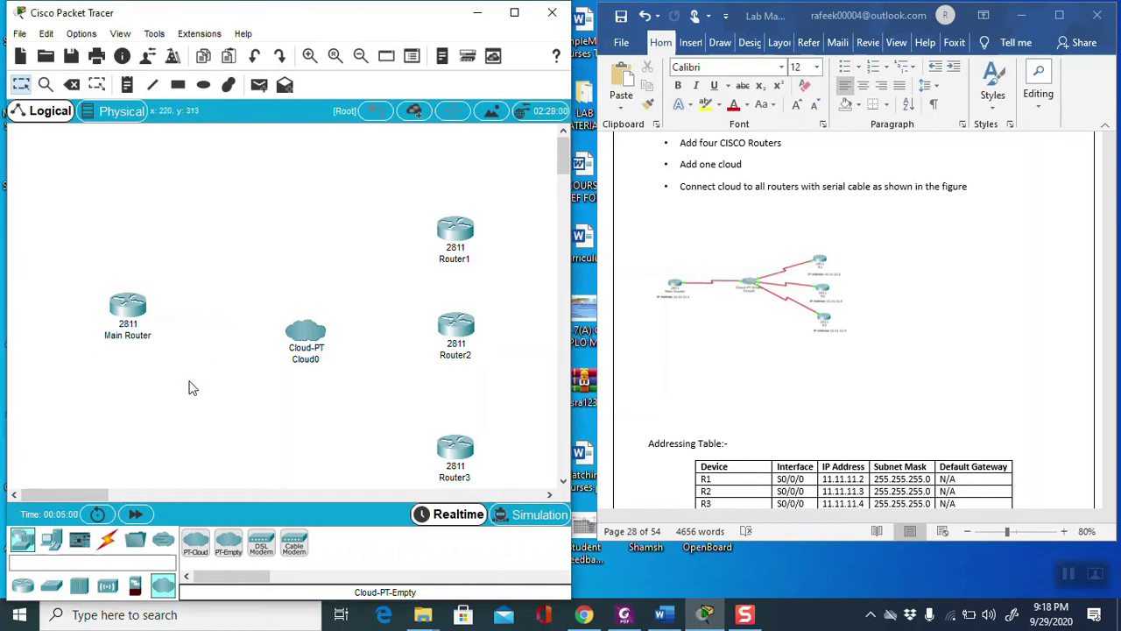
click(461, 260)
text(R1)
click(455, 356)
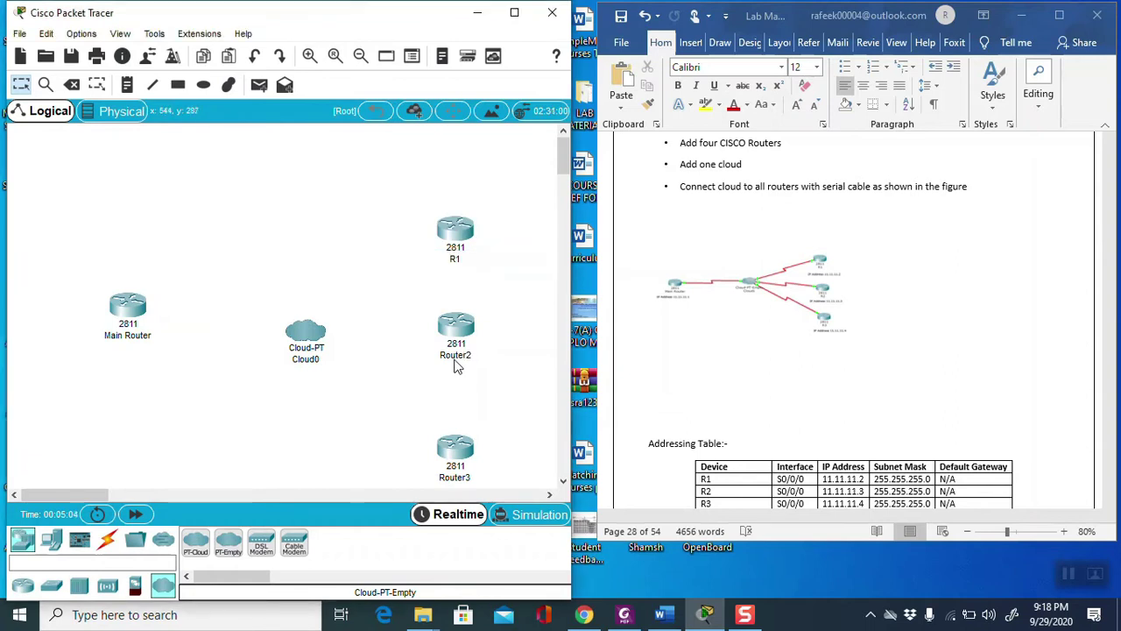
Rename Router2 to 'R2' and Router3 to 'R3', then nudge Main Router slightly down
click(455, 356)
text(R2)
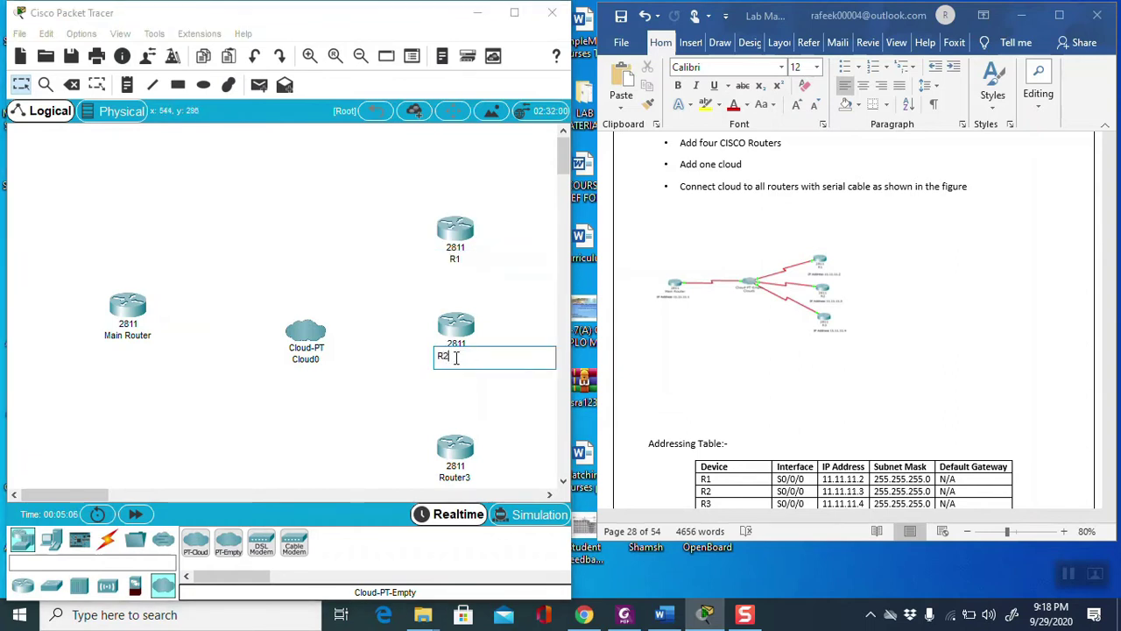
click(390, 392)
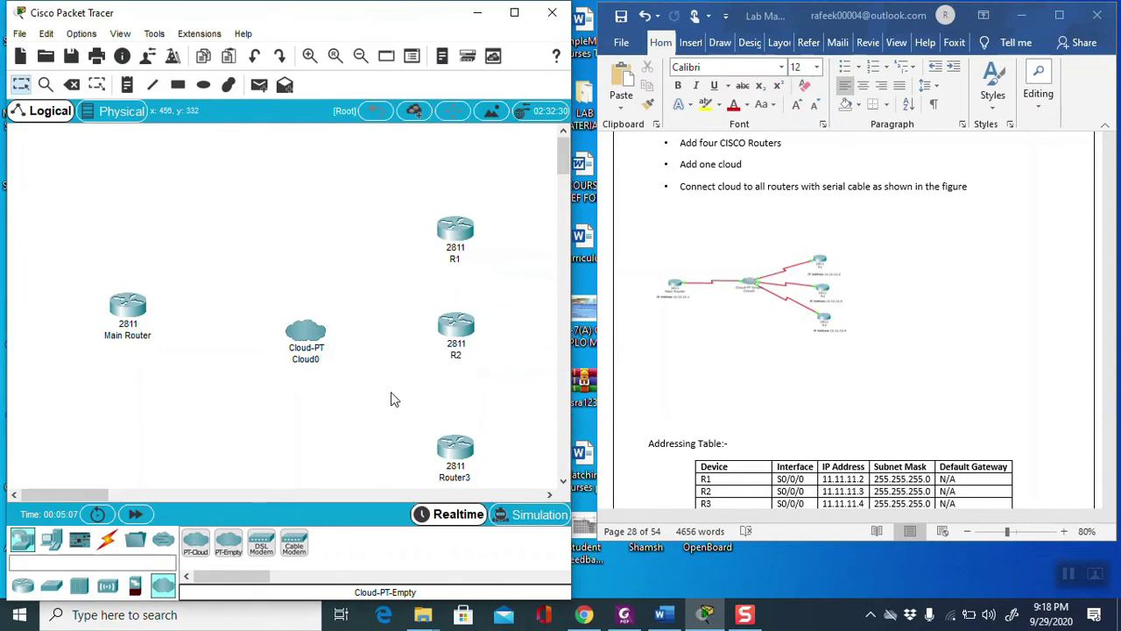
click(454, 477)
text(R2)
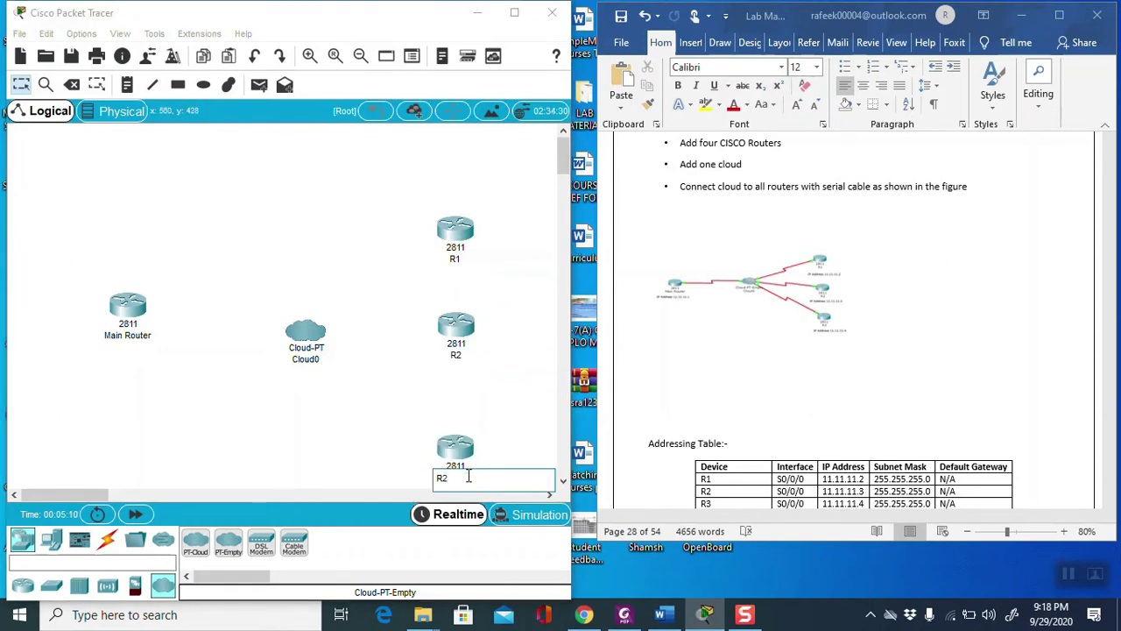
key(BackSpace)
click(388, 458)
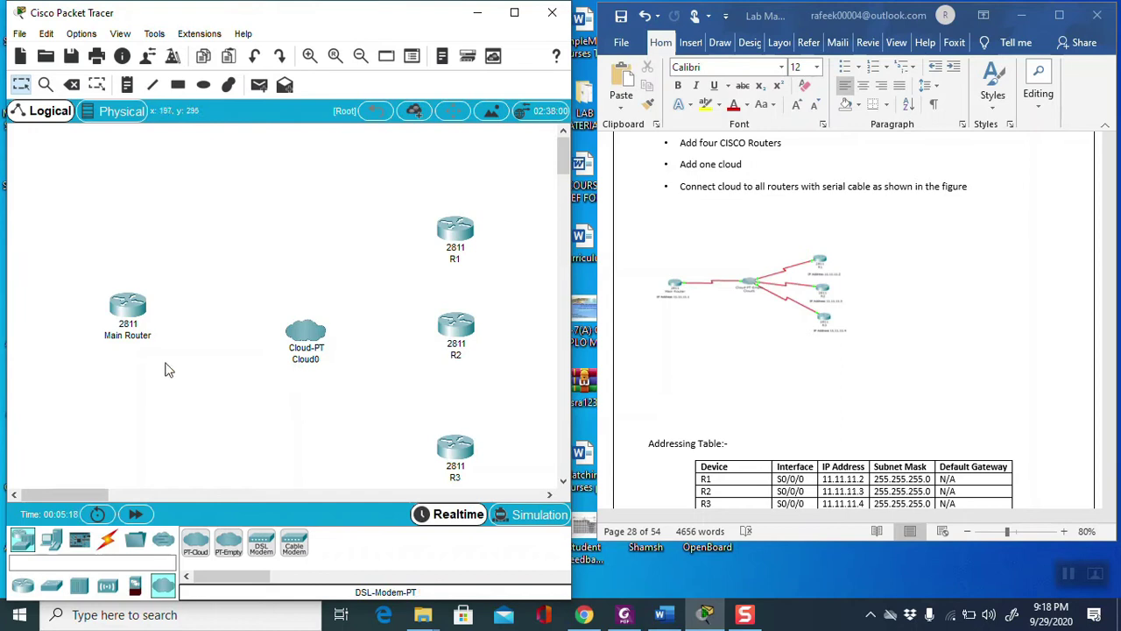
drag(136, 327, 125, 356)
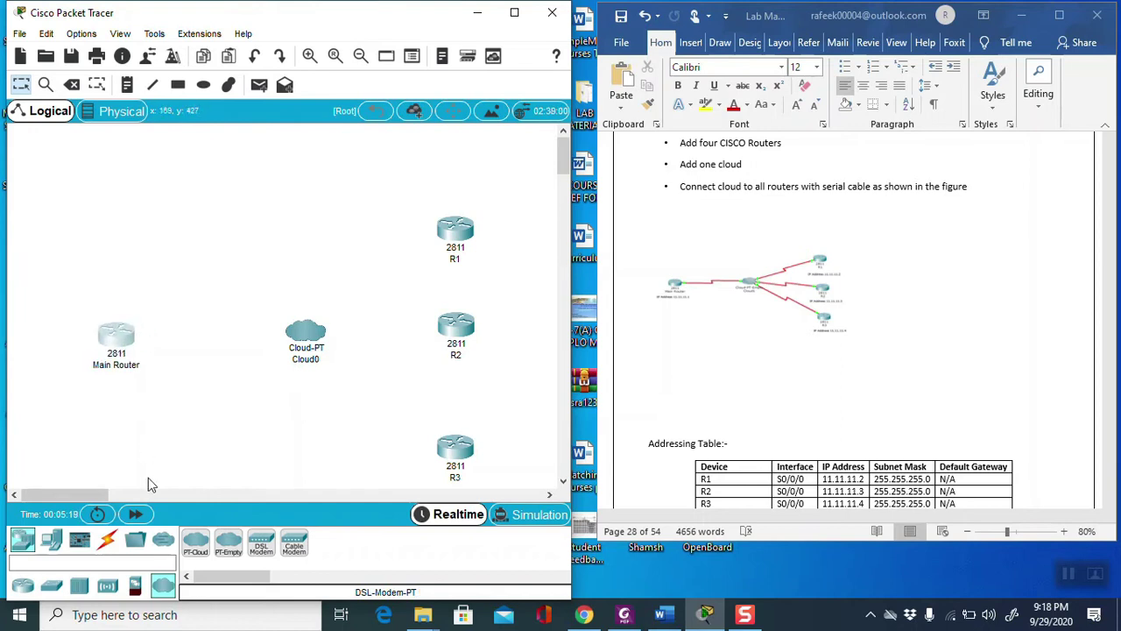
Cable Main Router Serial0/0/0 to Cloud0 Serial0 (DCE) and Cloud0 Serial1 to R1 Serial0/0/0 (DTE)
click(107, 540)
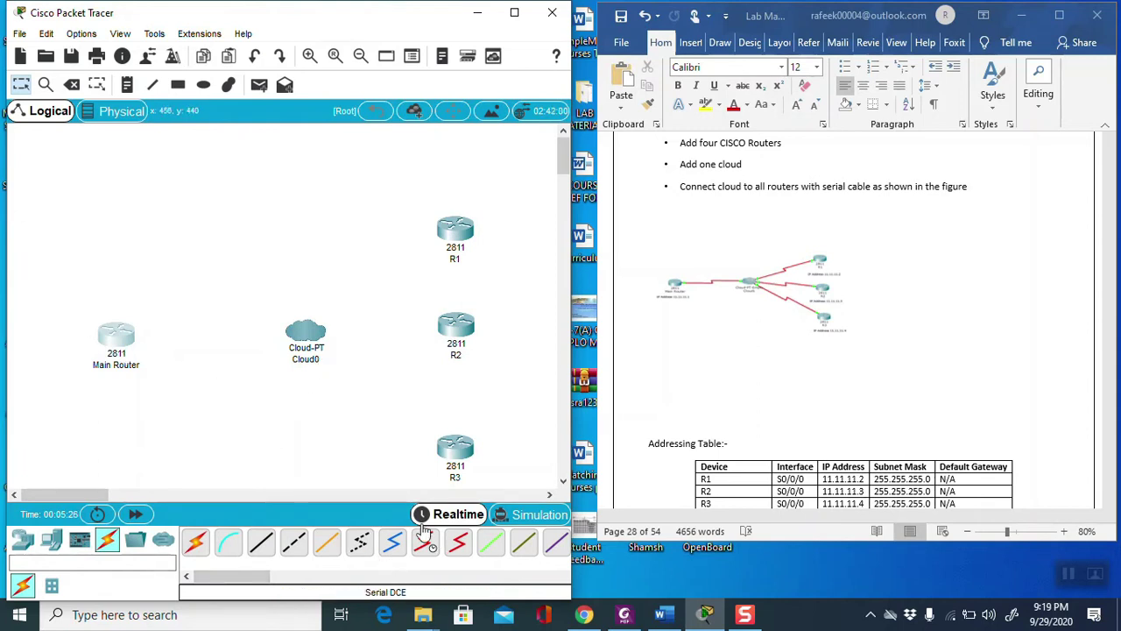
click(427, 545)
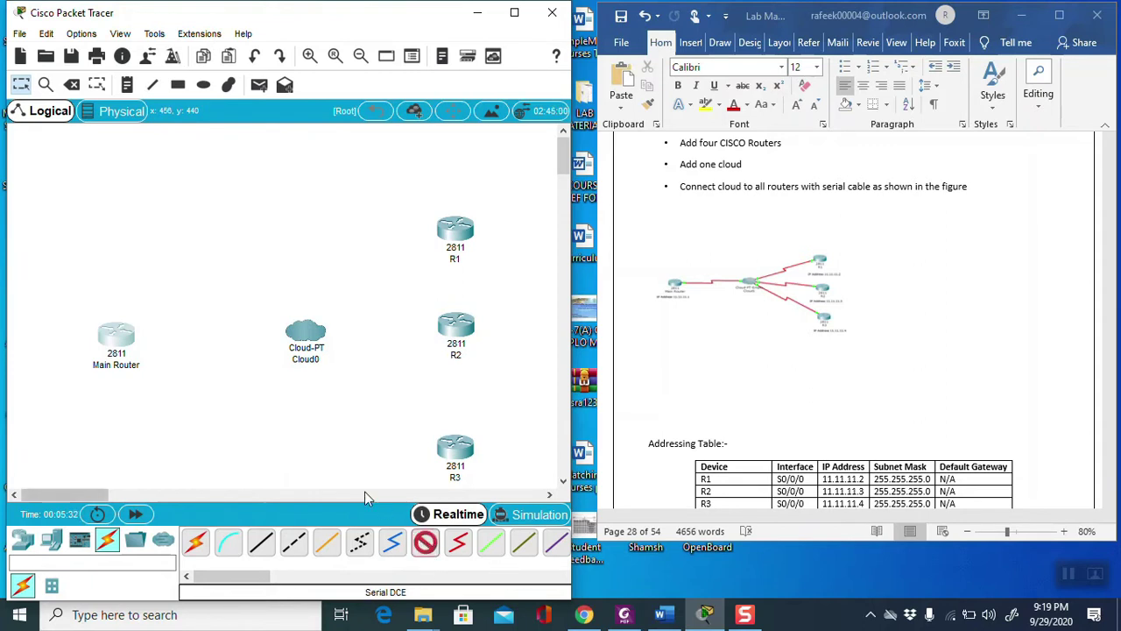
click(123, 347)
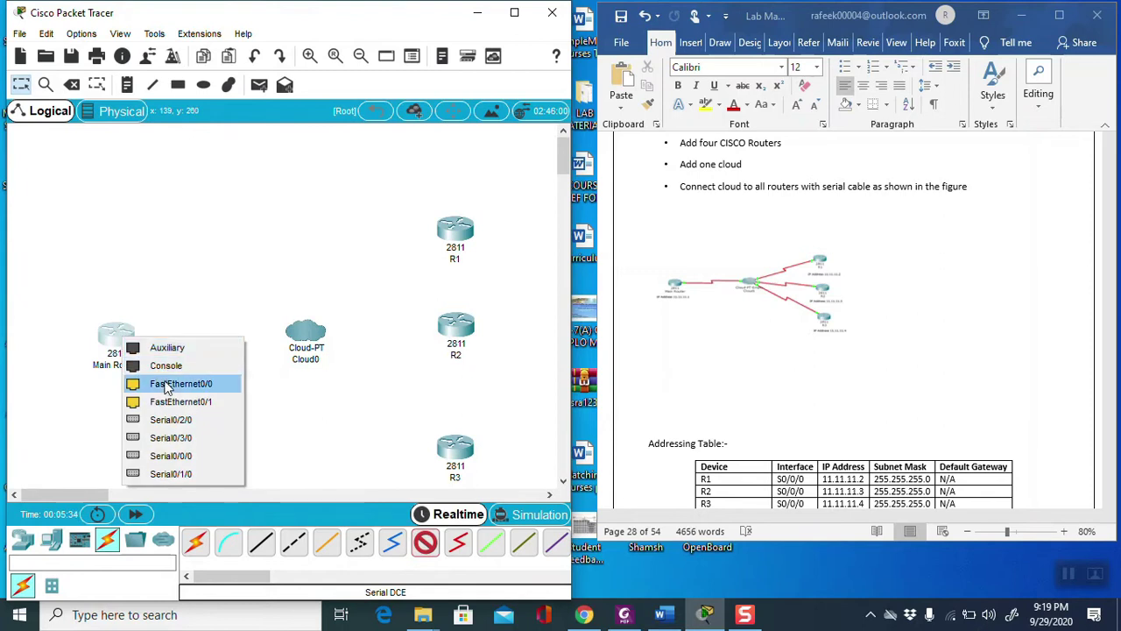
click(174, 456)
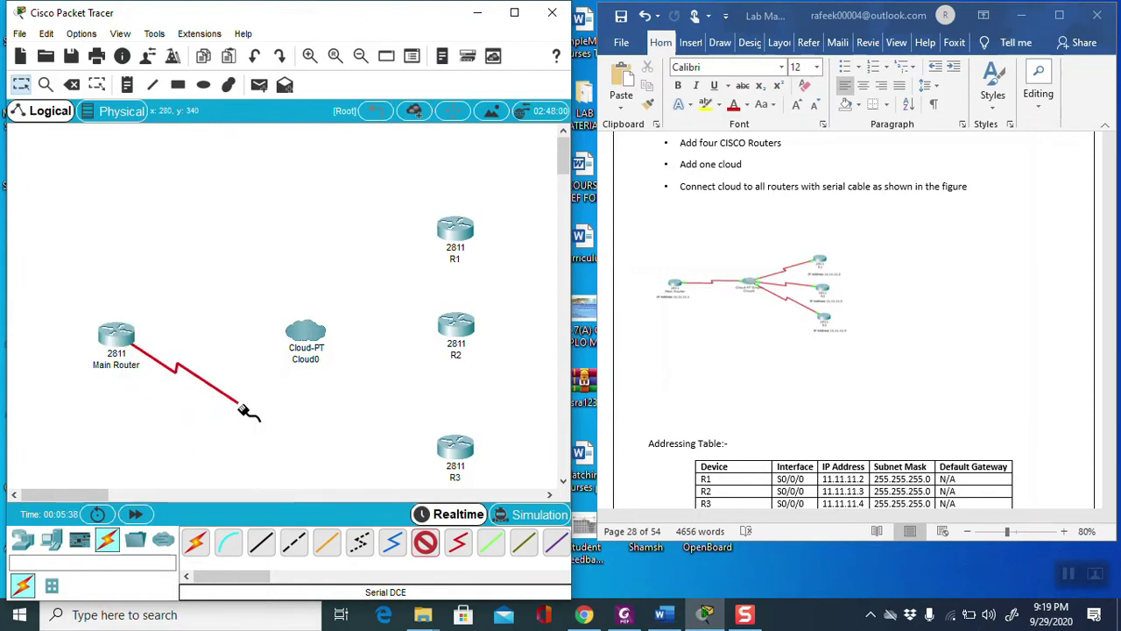
click(295, 337)
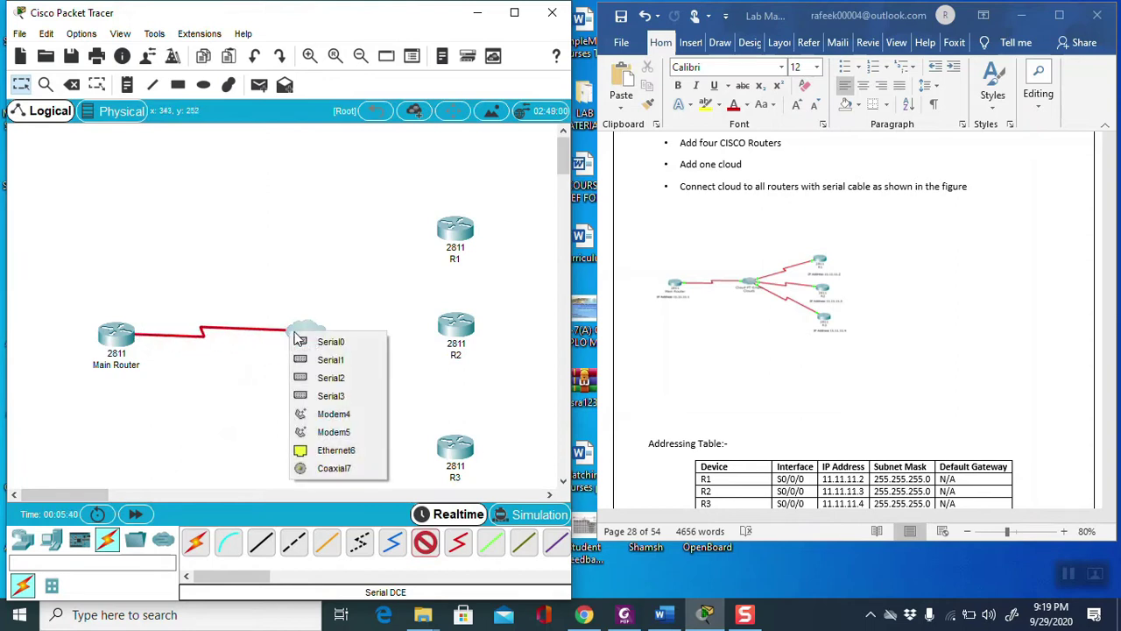
click(329, 342)
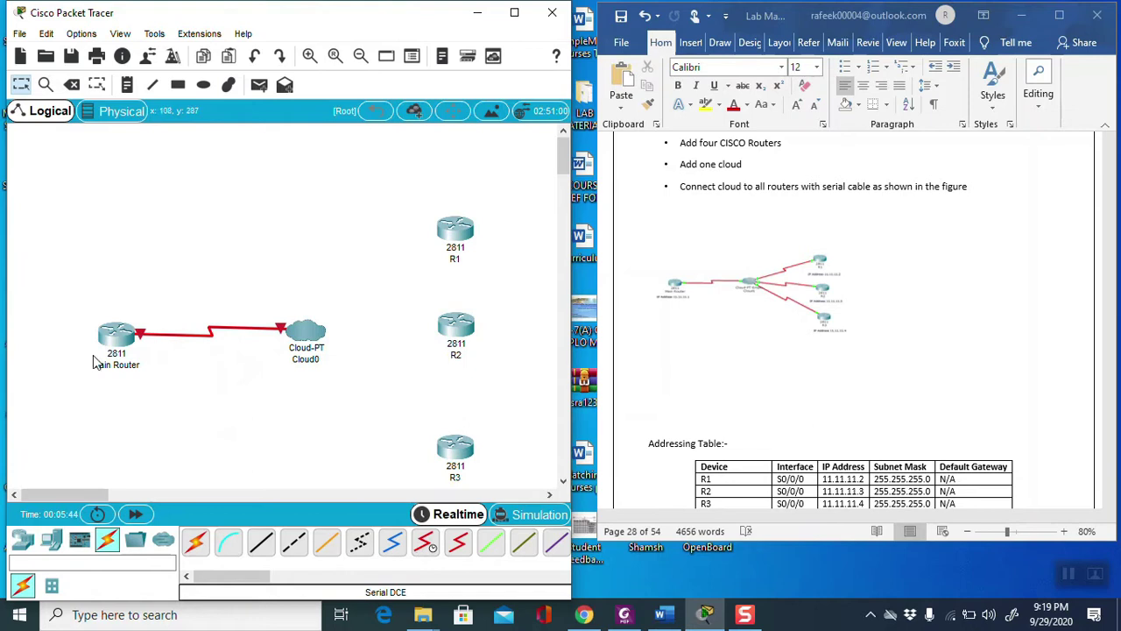
click(461, 543)
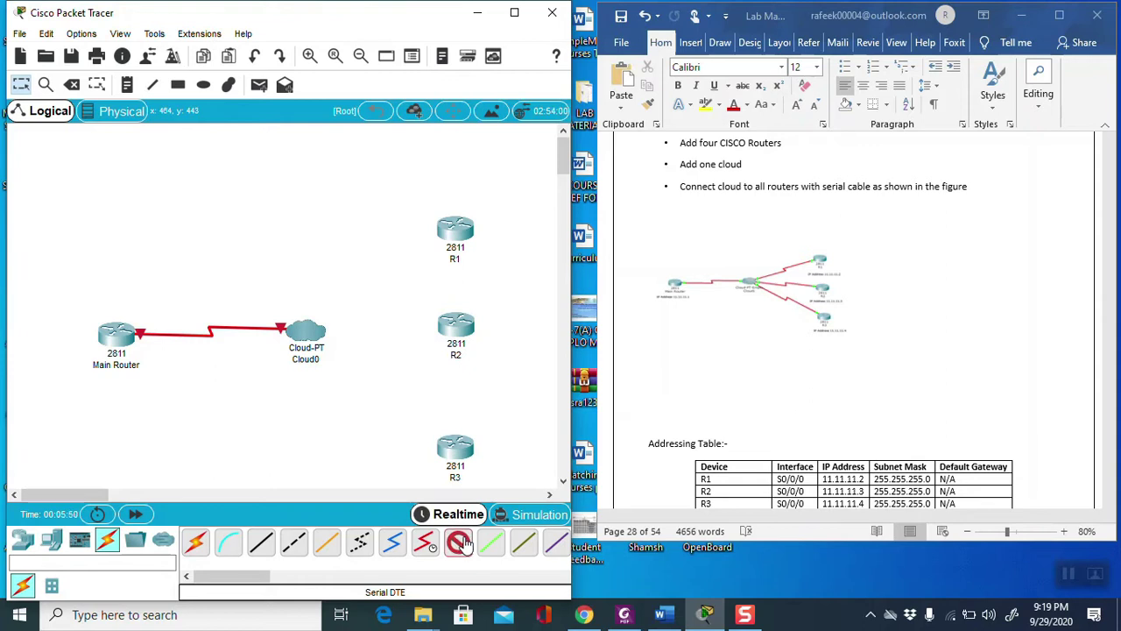
click(315, 333)
click(333, 342)
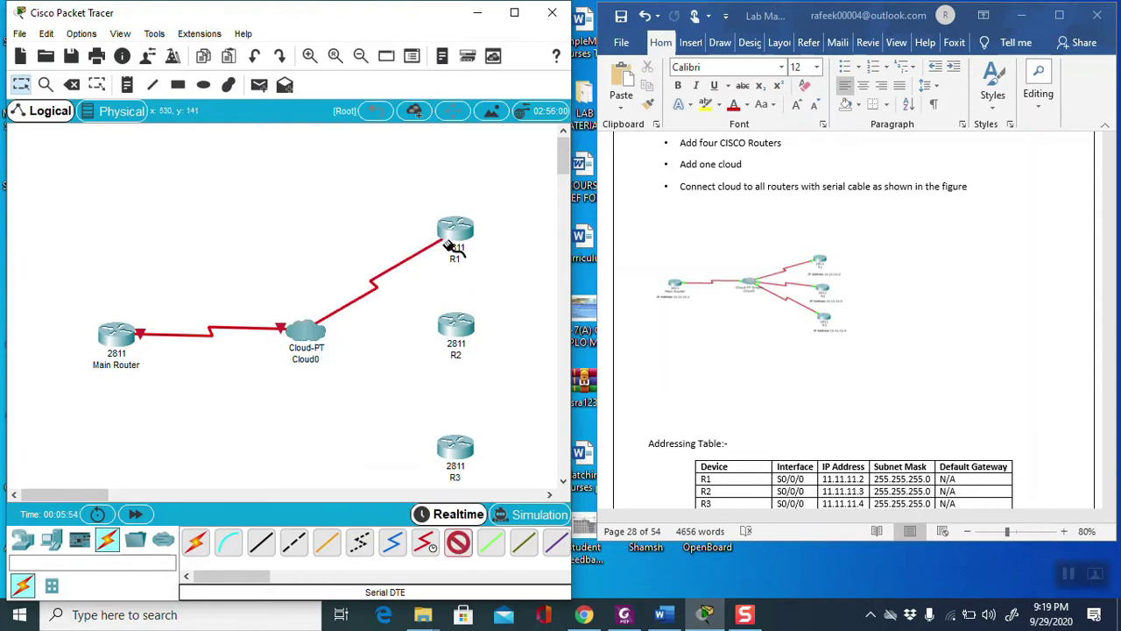
click(454, 229)
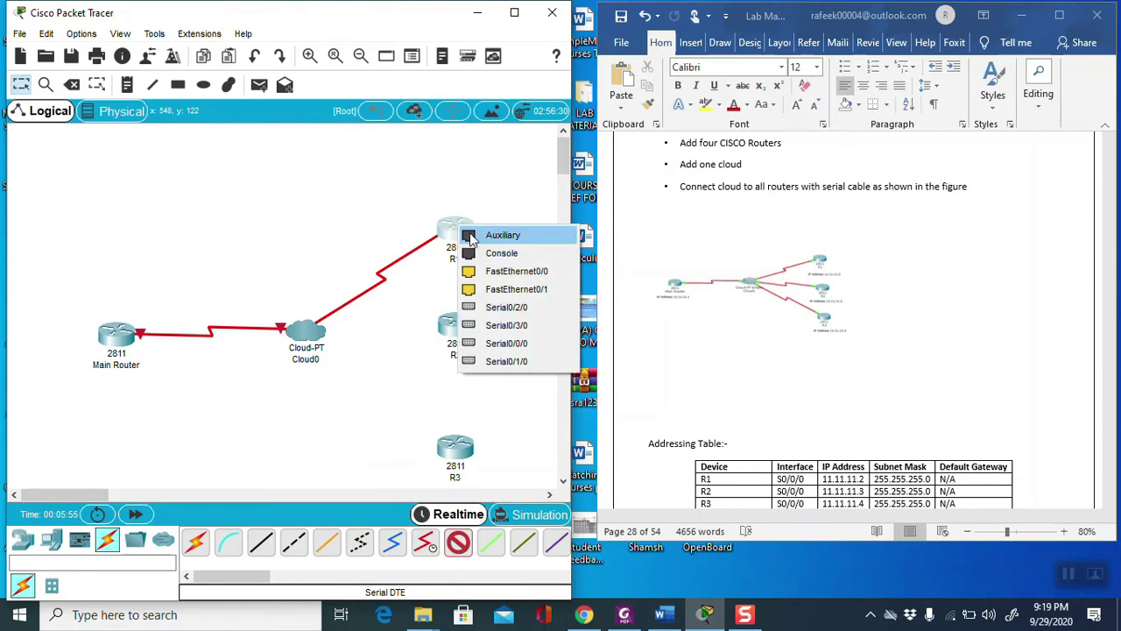
click(507, 345)
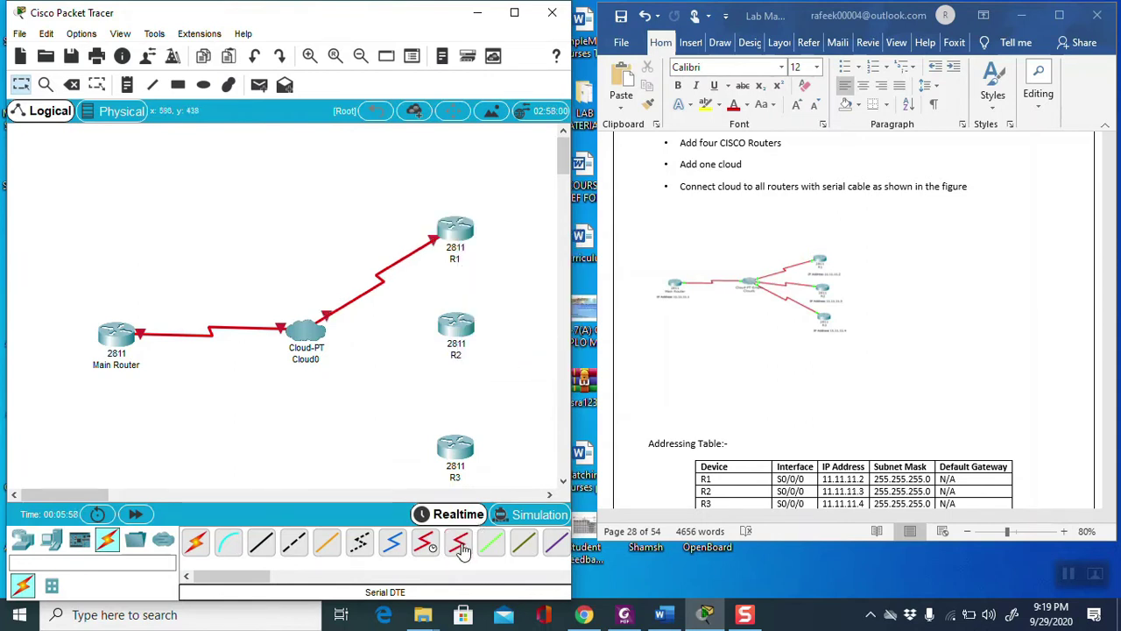
Connect Cloud0 Serial2 to R2 and Serial3 to R3 Serial0/0/0 with Serial DTE cables
click(460, 543)
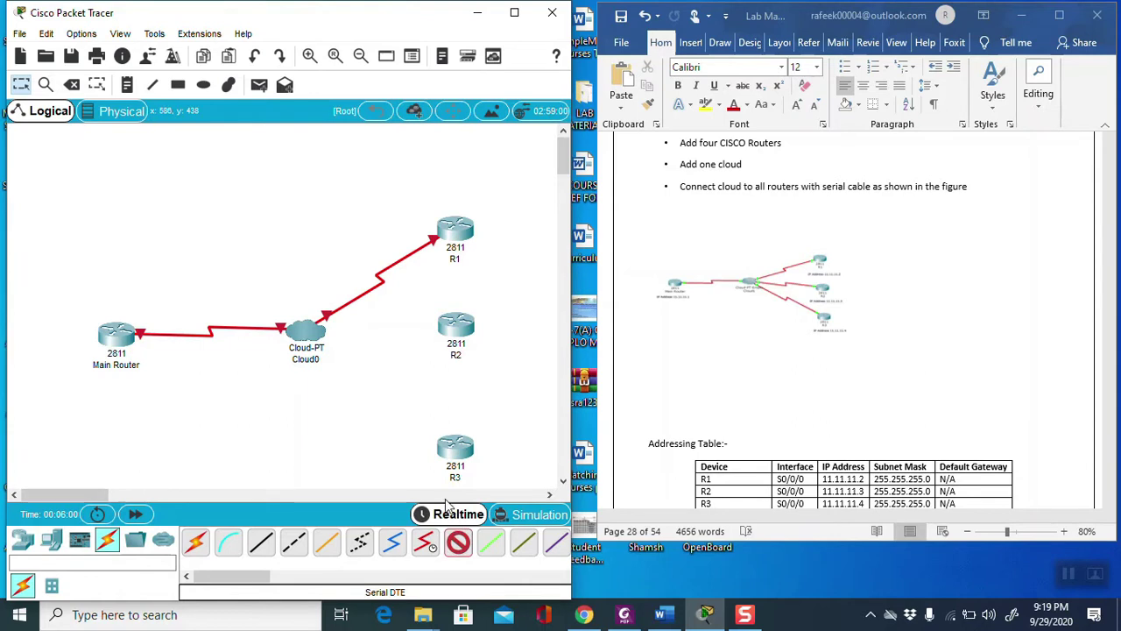
click(318, 337)
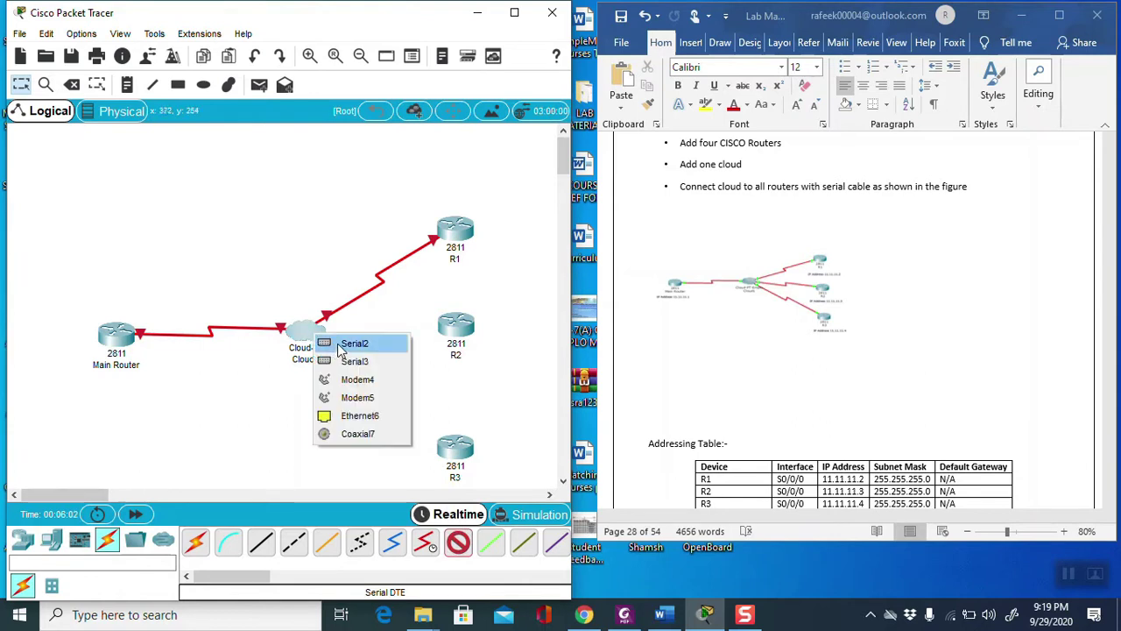
click(325, 345)
click(458, 338)
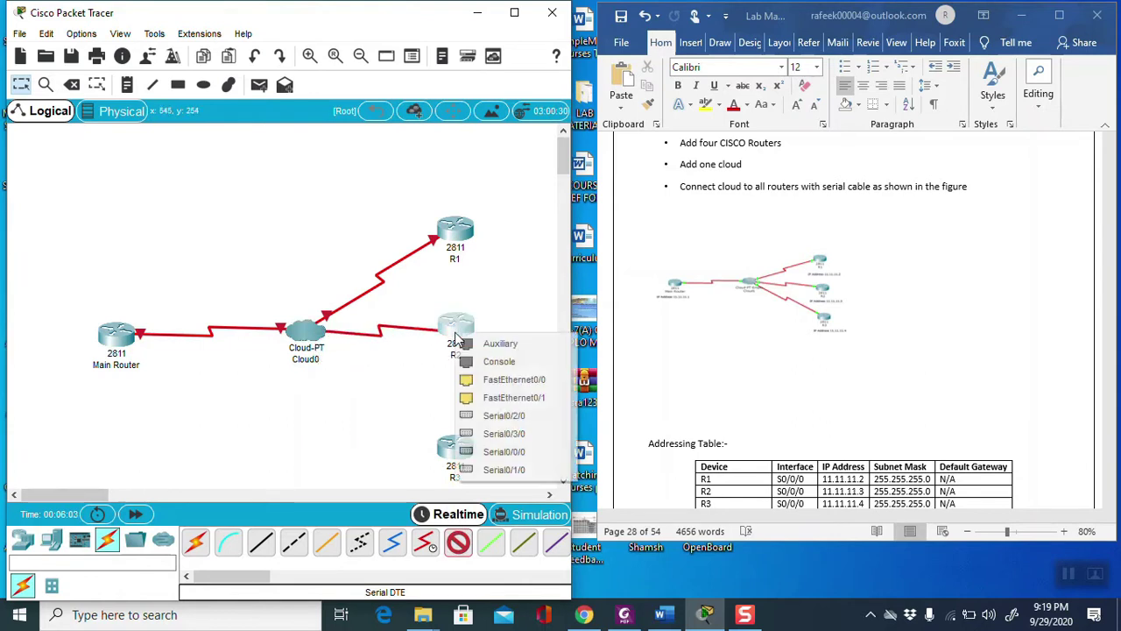
click(497, 451)
click(459, 546)
click(307, 345)
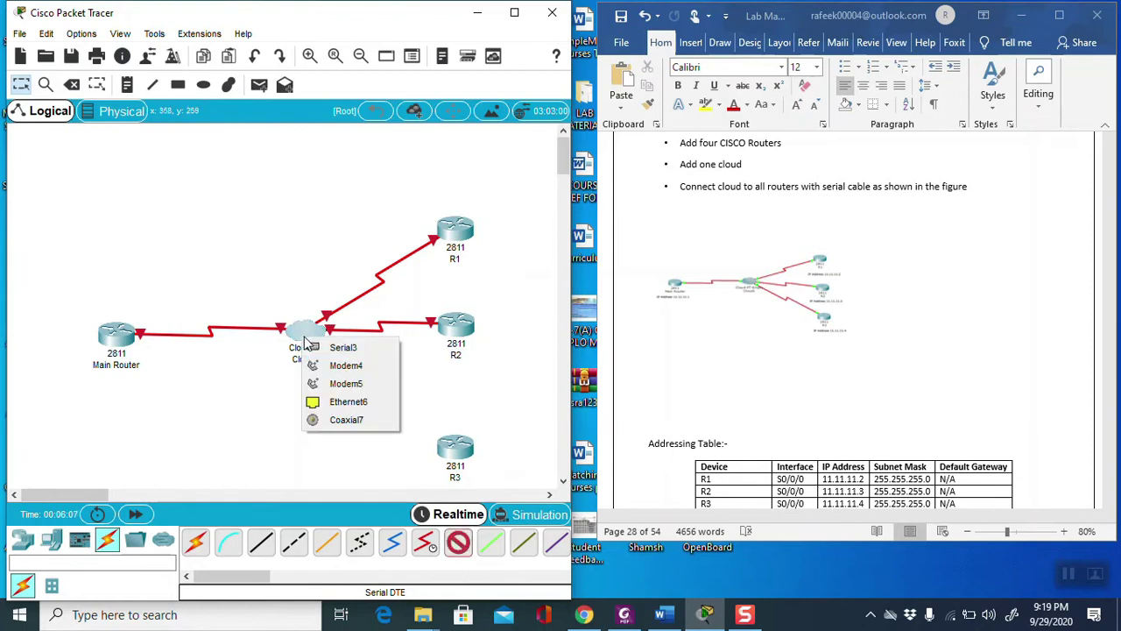
click(343, 349)
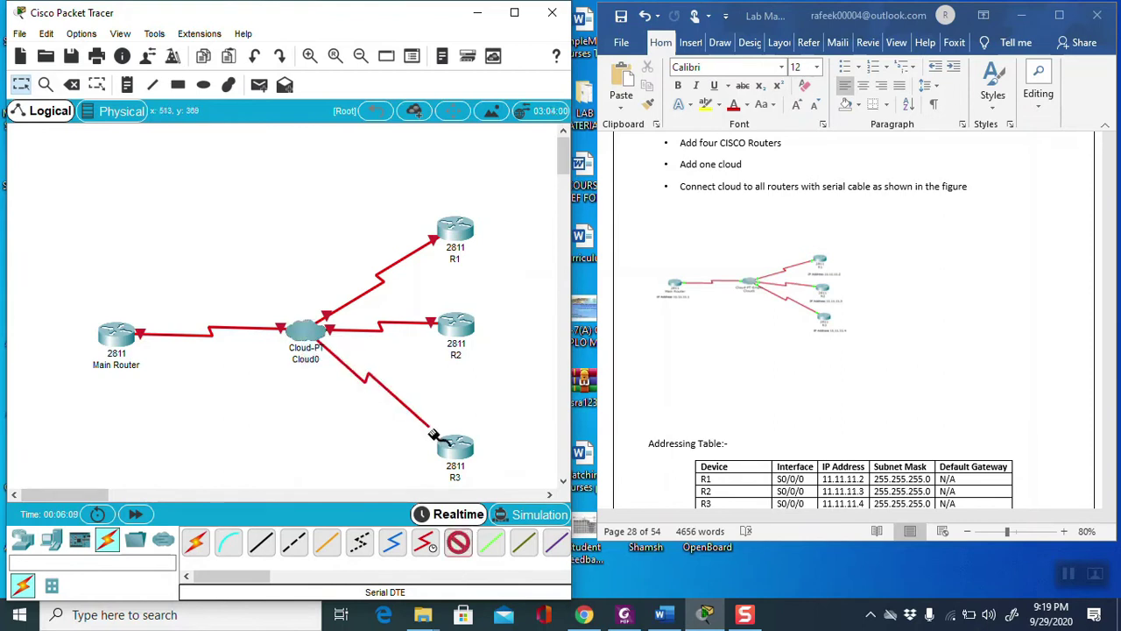
click(455, 449)
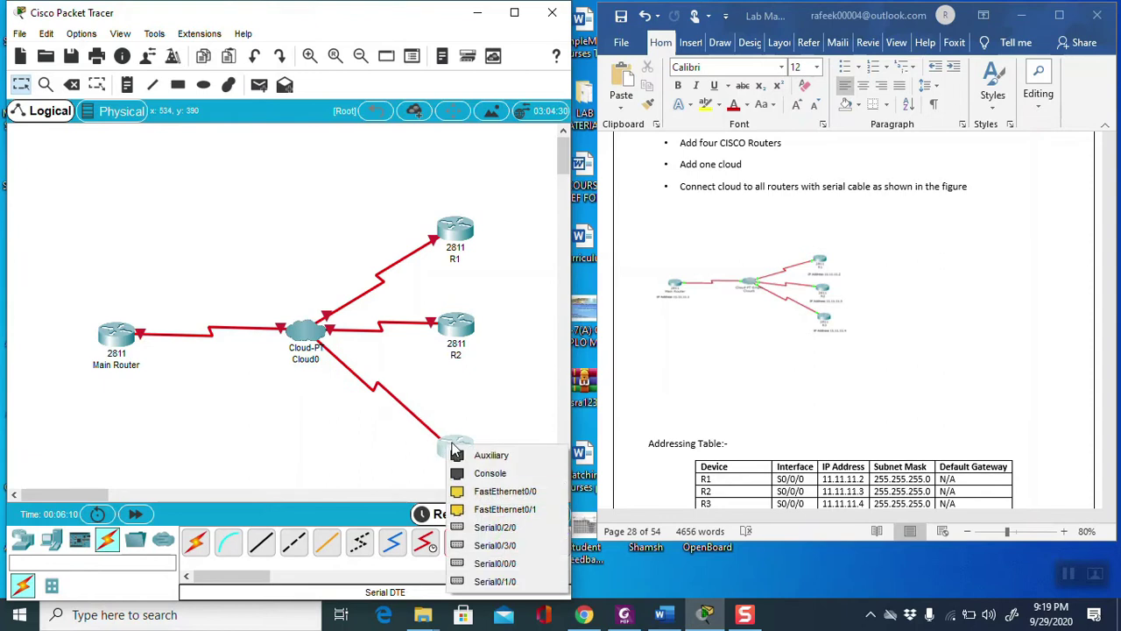
click(495, 563)
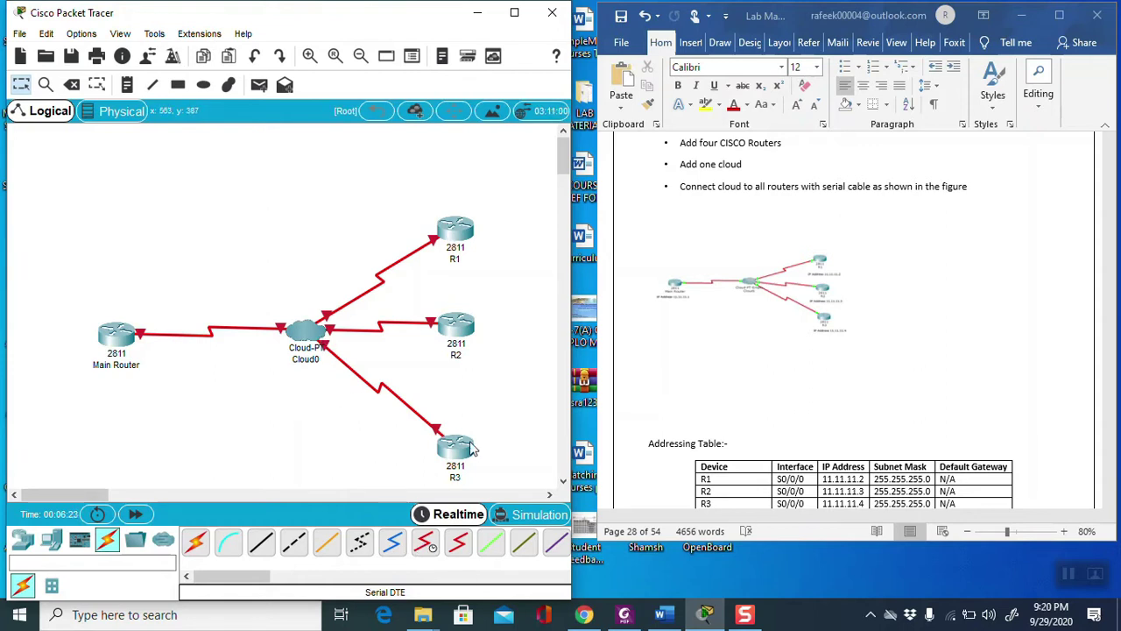
click(459, 543)
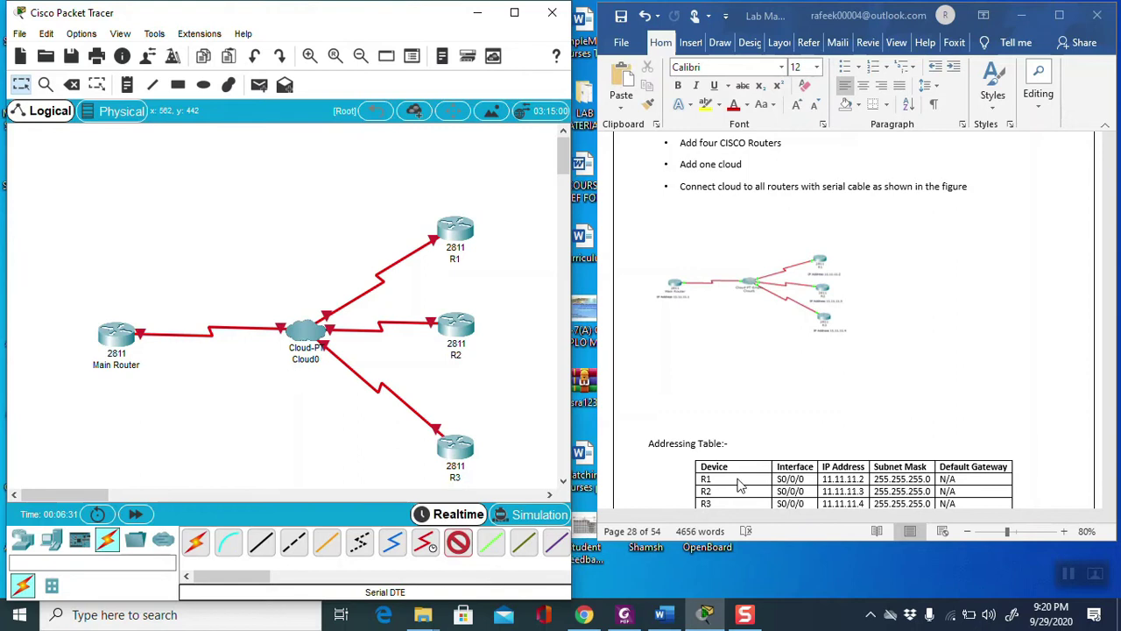
Scroll the Word lab manual down to the QR addressing row and Router QR Configuration section
scroll(756, 421, down, 3)
scroll(756, 421, down, 3)
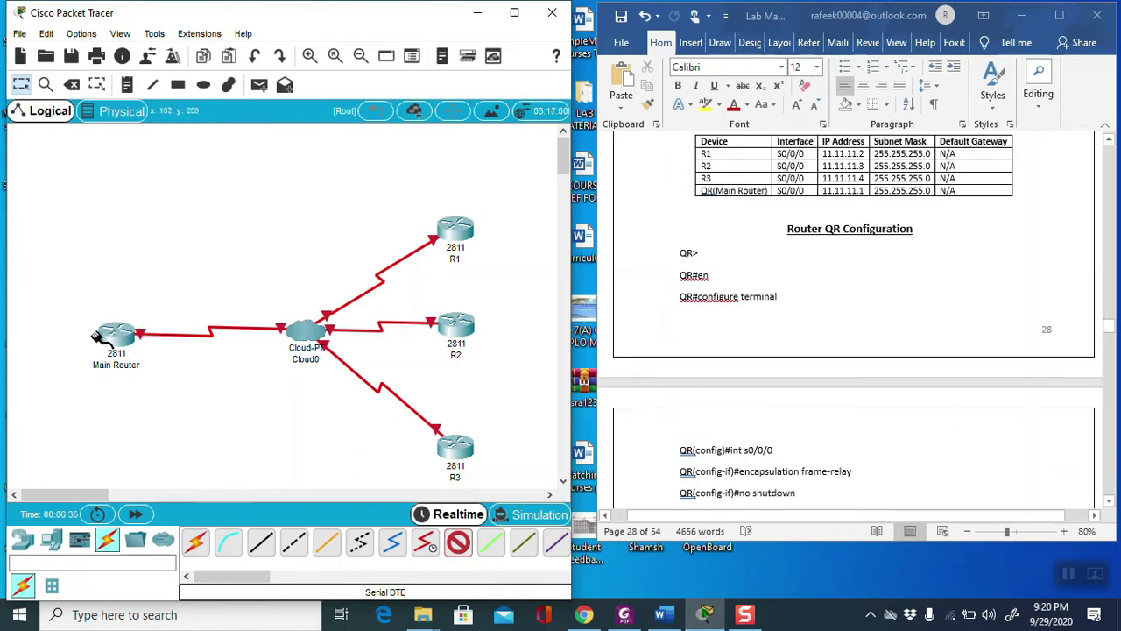
In the Main Router CLI, decline initial configuration and enter global configuration mode with en and conf t
click(114, 335)
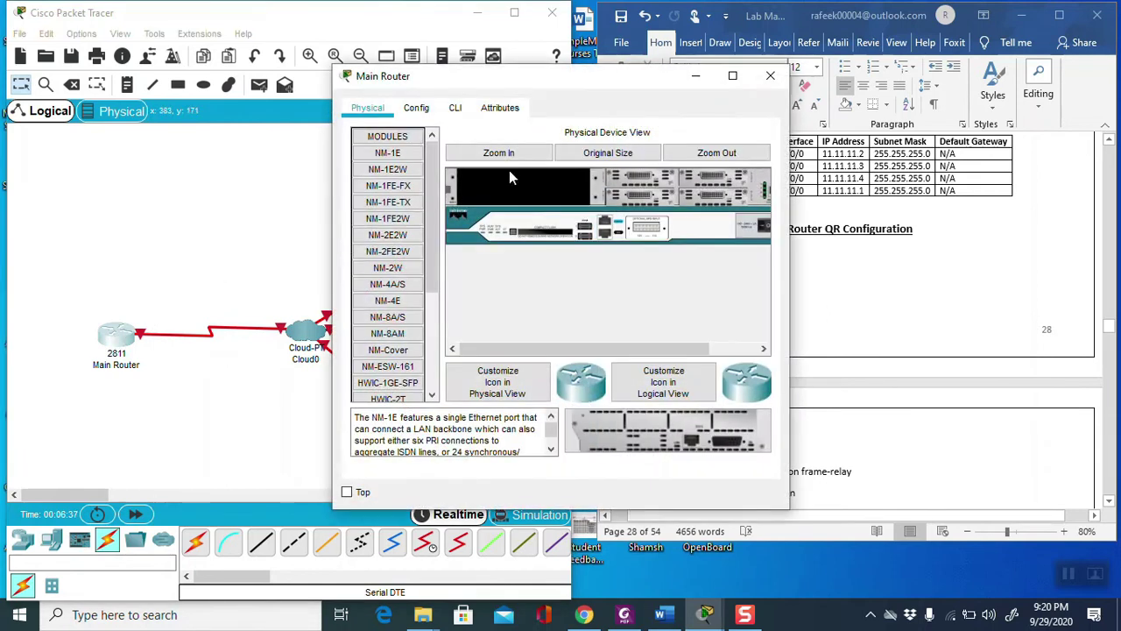
click(455, 108)
drag(464, 88, 172, 88)
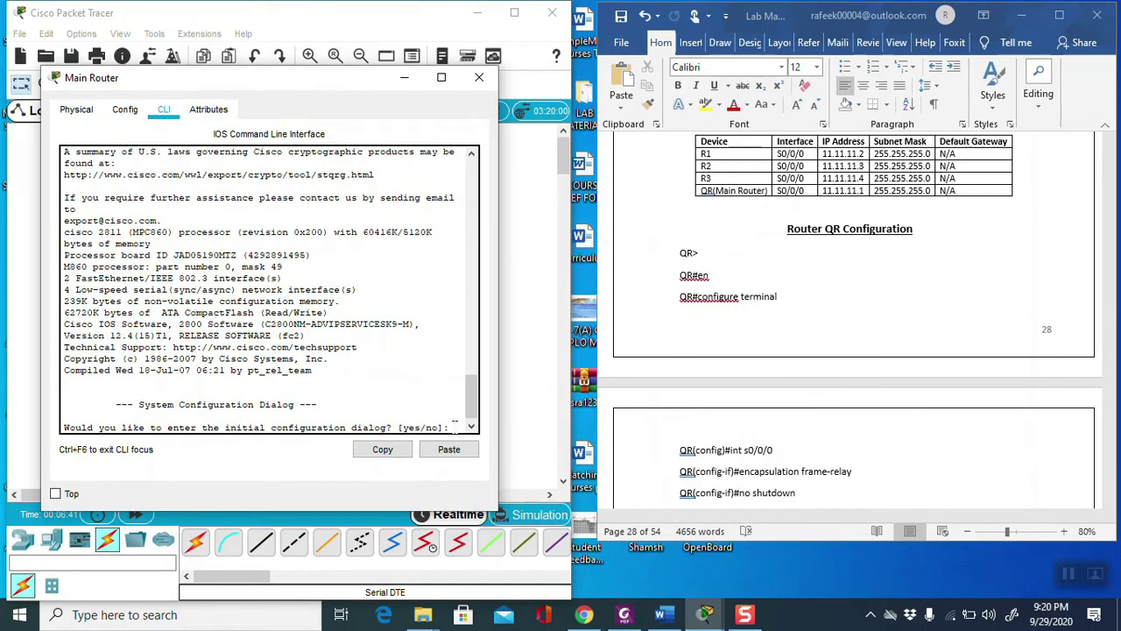
text(n)
key(Return)
key(Return)
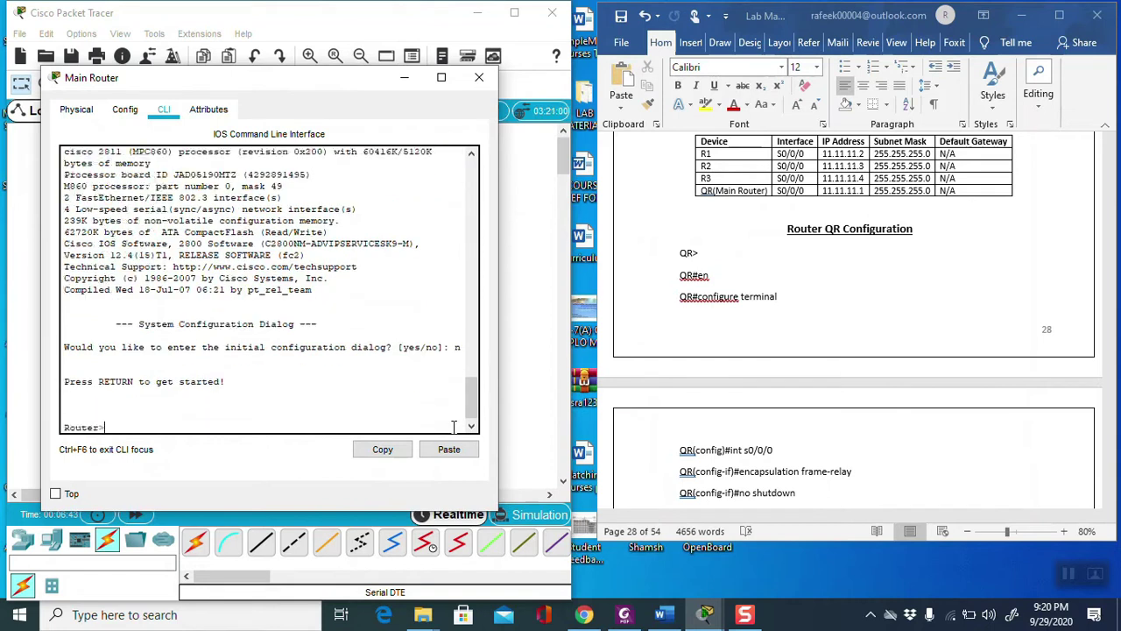
text(en)
key(Return)
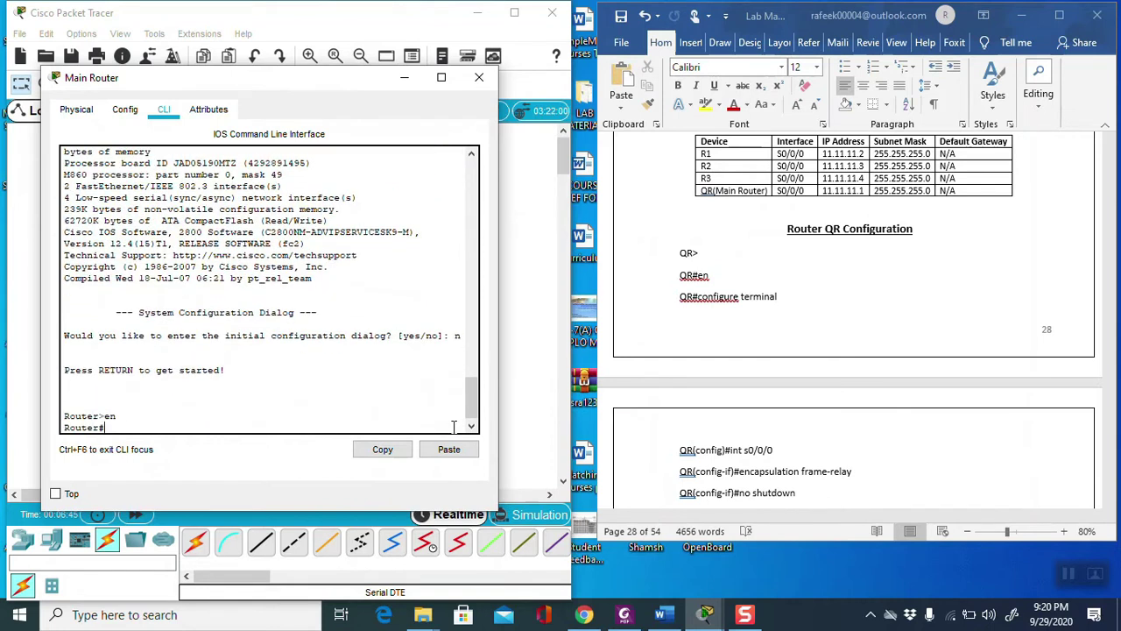
text(conf t)
key(Return)
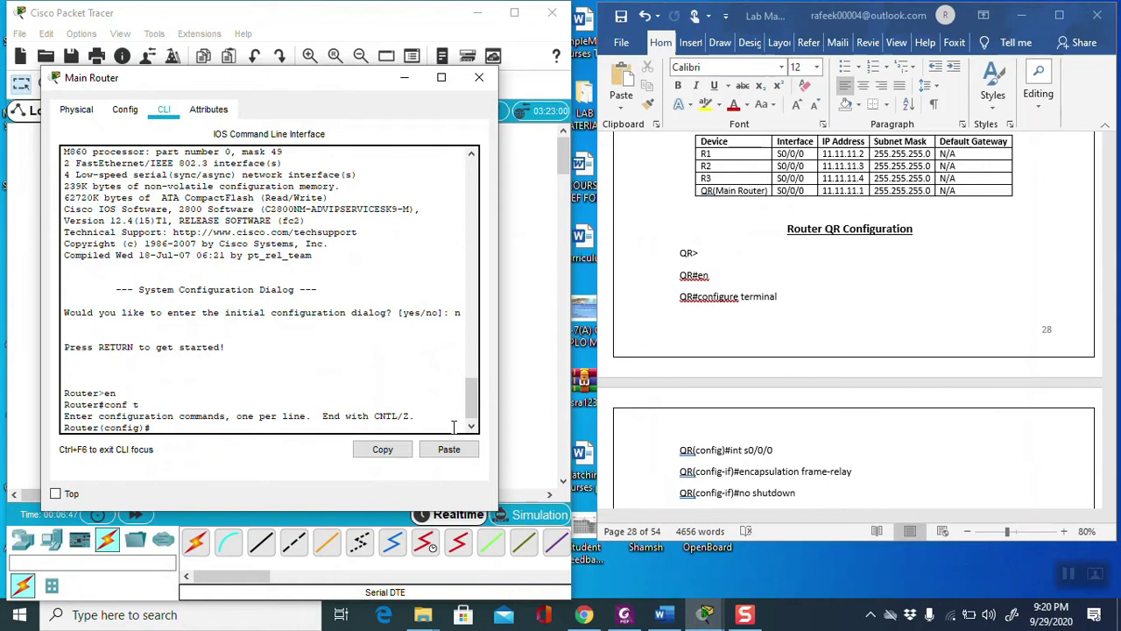
Enter interface Serial0/0/0 using the int s0/0/0 command copied from the lab sheet
scroll(636, 431, down, 2)
click(732, 338)
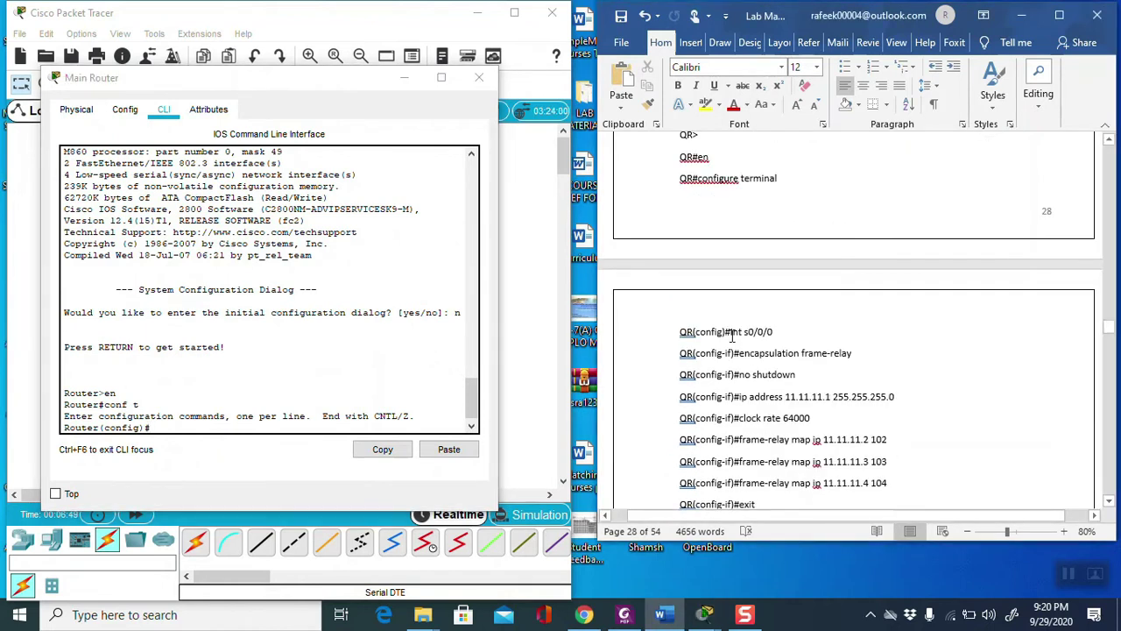
drag(734, 336, 781, 334)
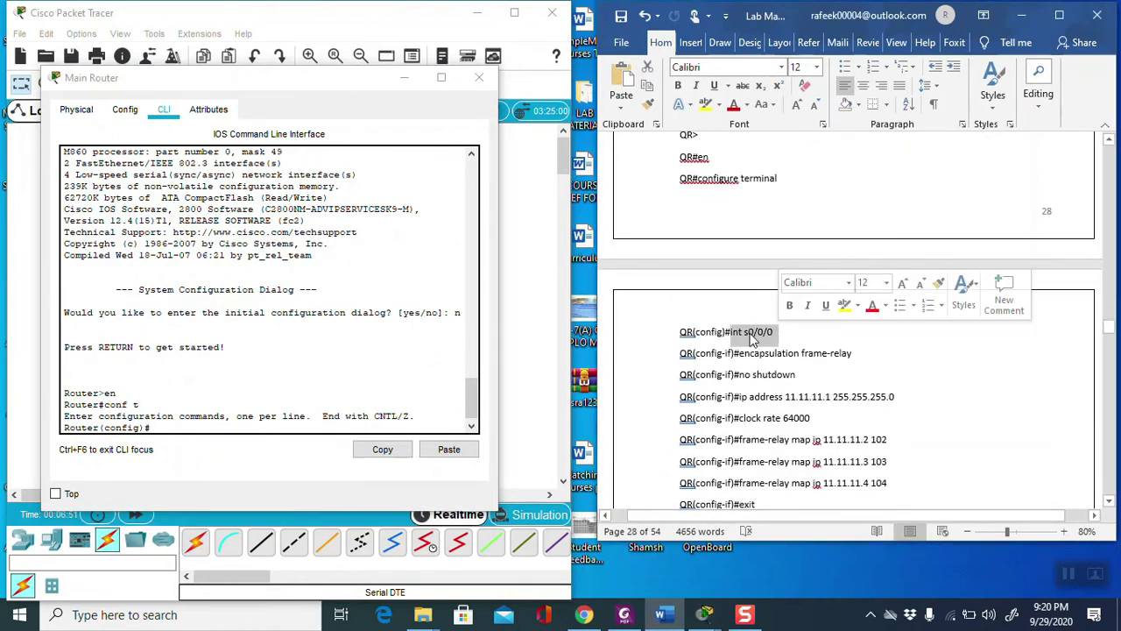
right_click(755, 336)
click(787, 363)
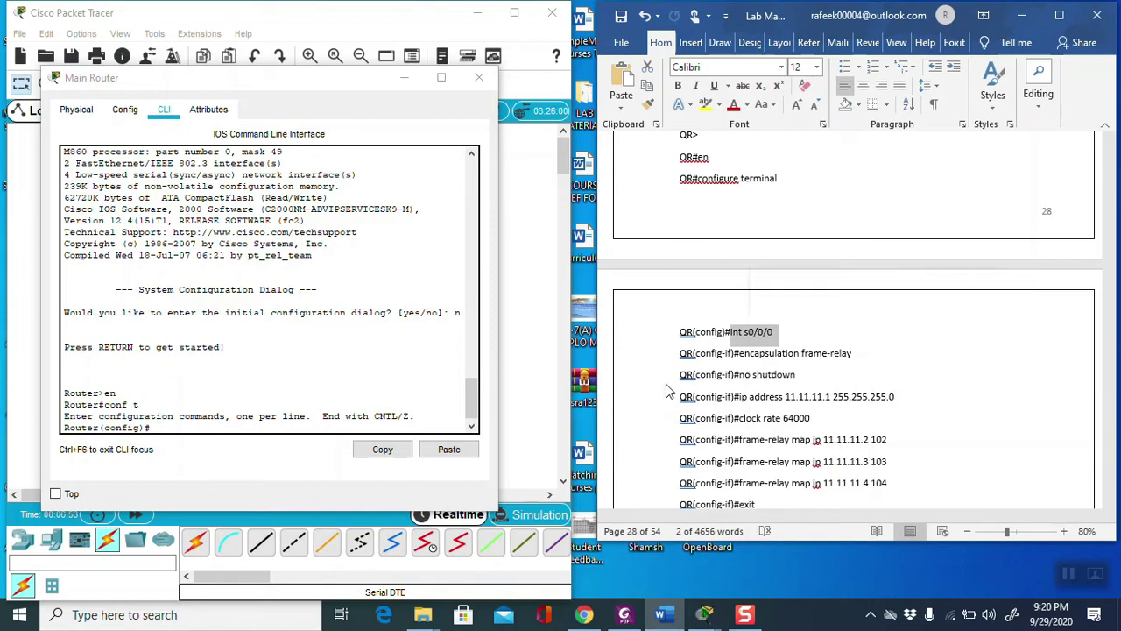
click(204, 426)
right_click(204, 432)
click(219, 457)
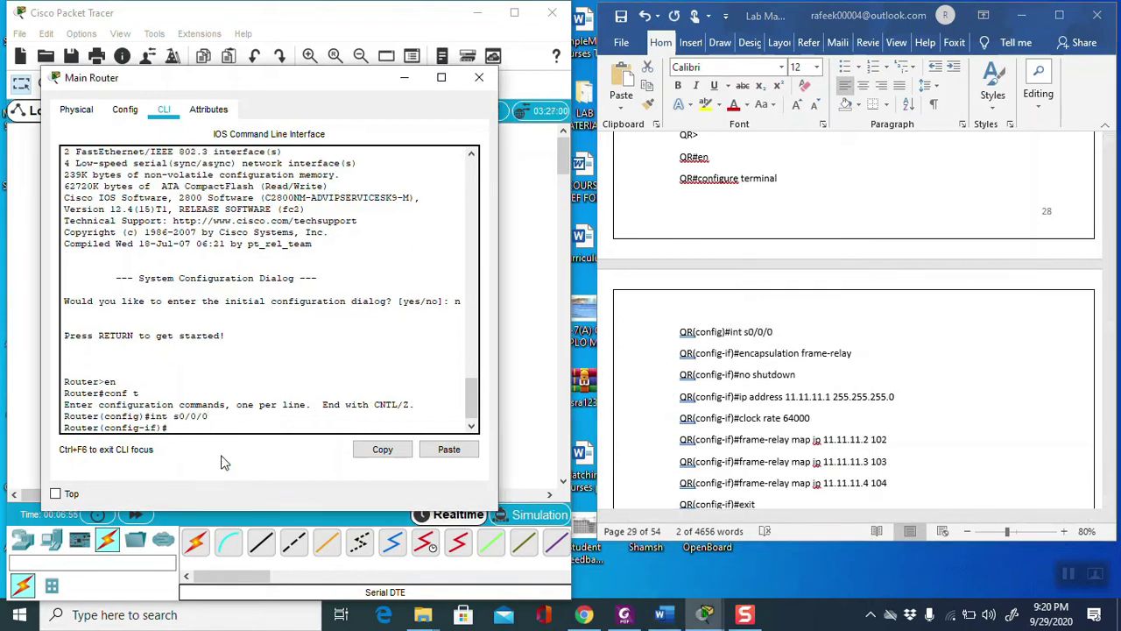
Set encapsulation frame-relay on Serial0/0/0 and bring it up with no shut
click(743, 386)
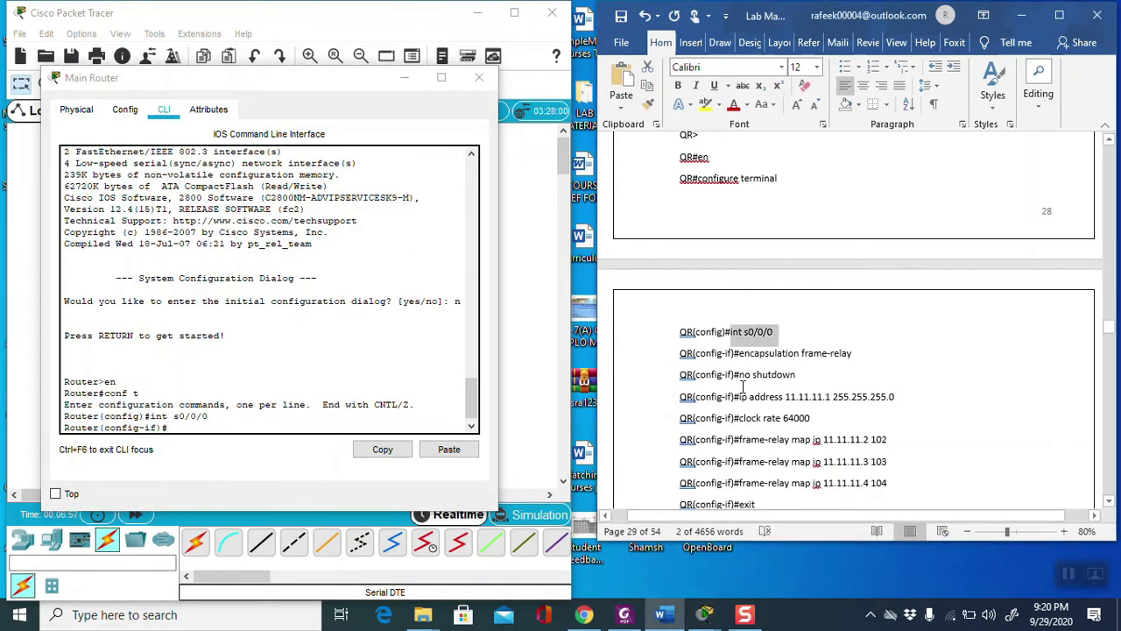
drag(740, 354, 854, 355)
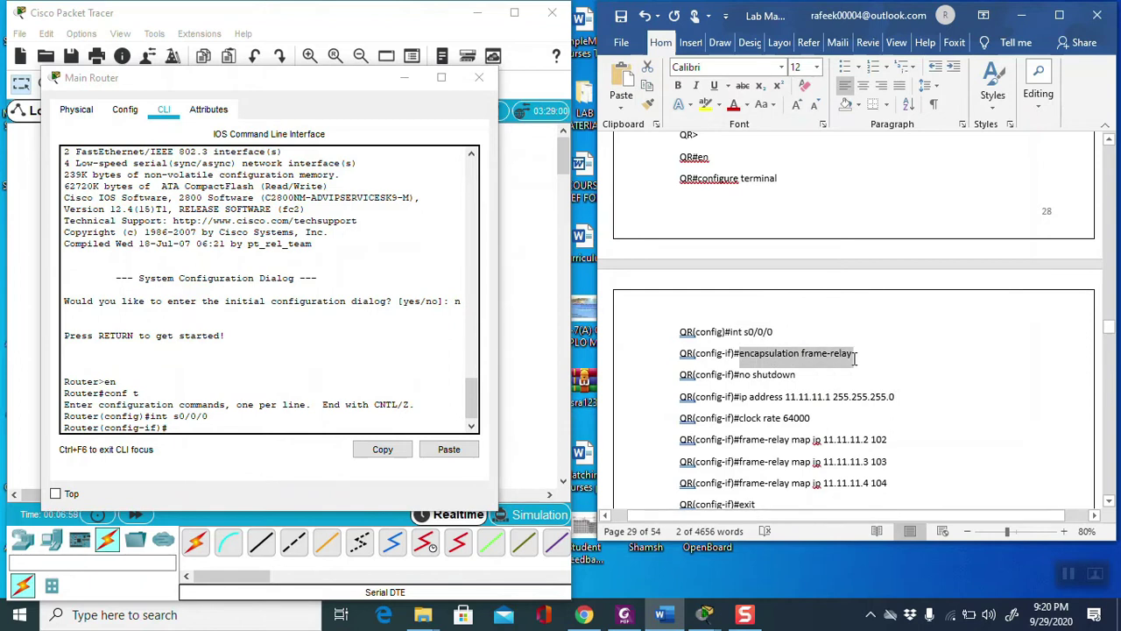
right_click(820, 362)
click(843, 394)
click(231, 425)
right_click(232, 424)
click(254, 453)
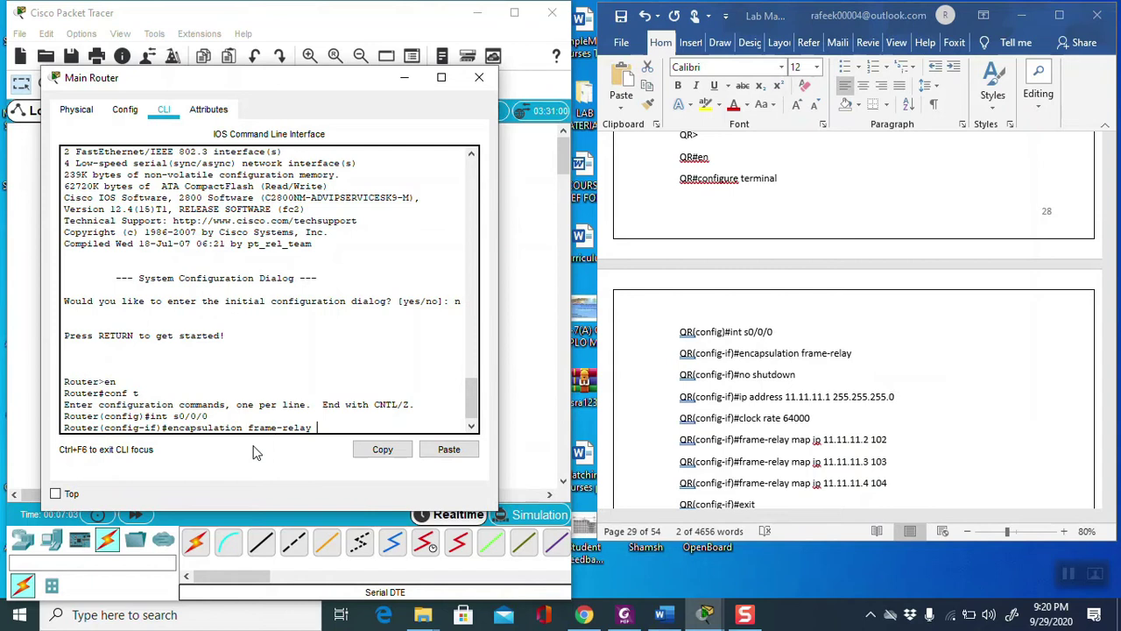
key(Return)
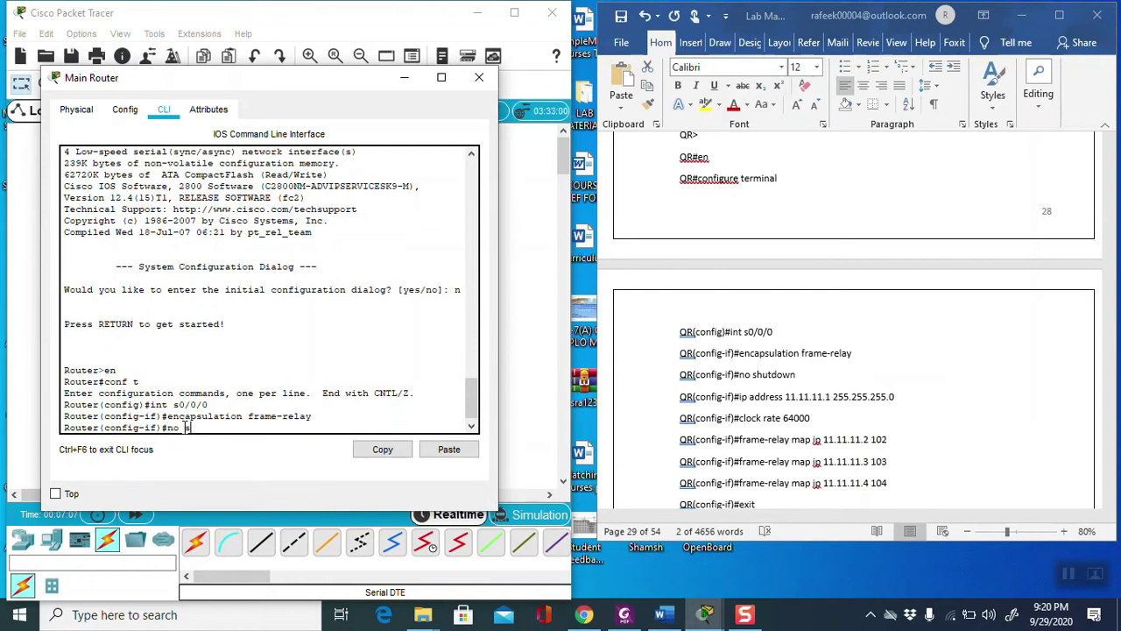
text(no shut)
key(Return)
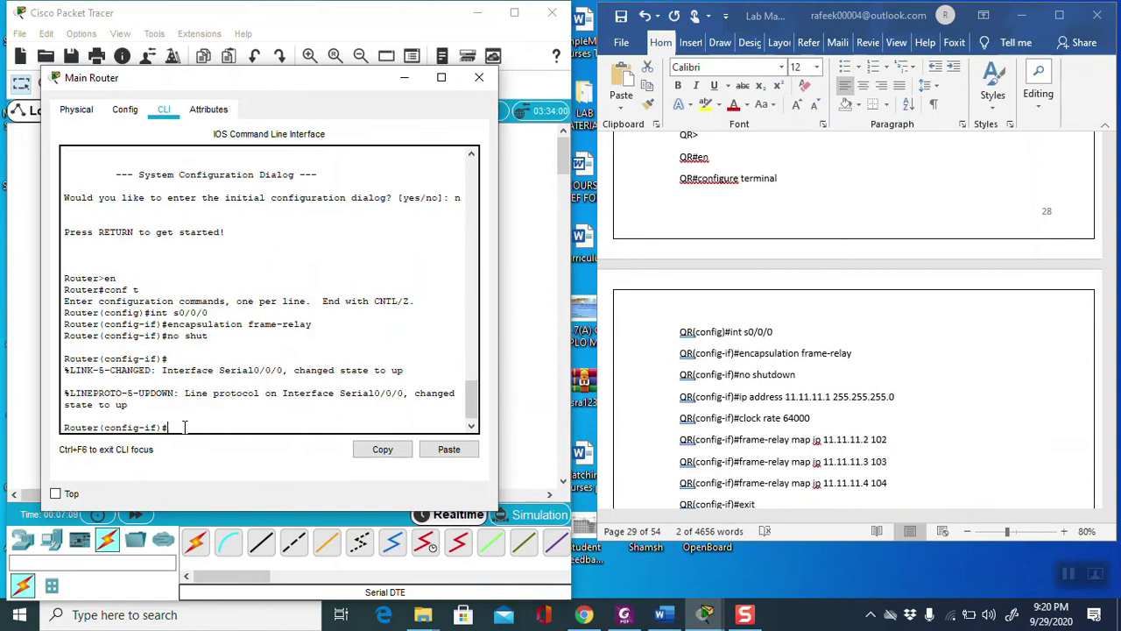
Assign Serial0/0/0 the address 11.11.11.1 255.255.255.0
key(alt+Tab)
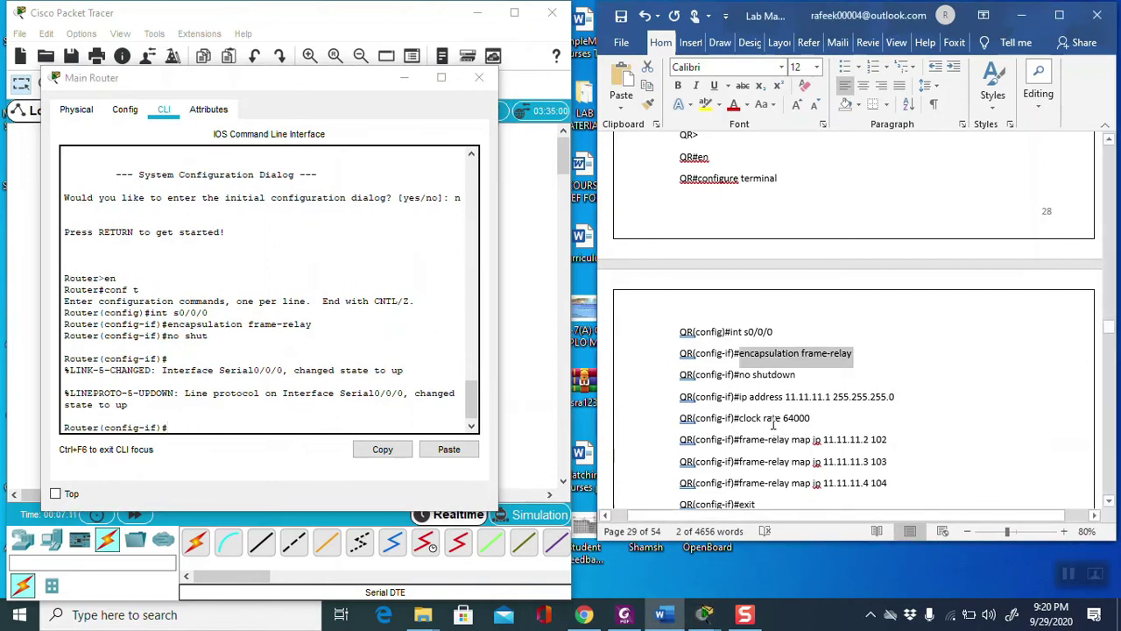
scroll(773, 412, down, 1)
drag(740, 340, 899, 340)
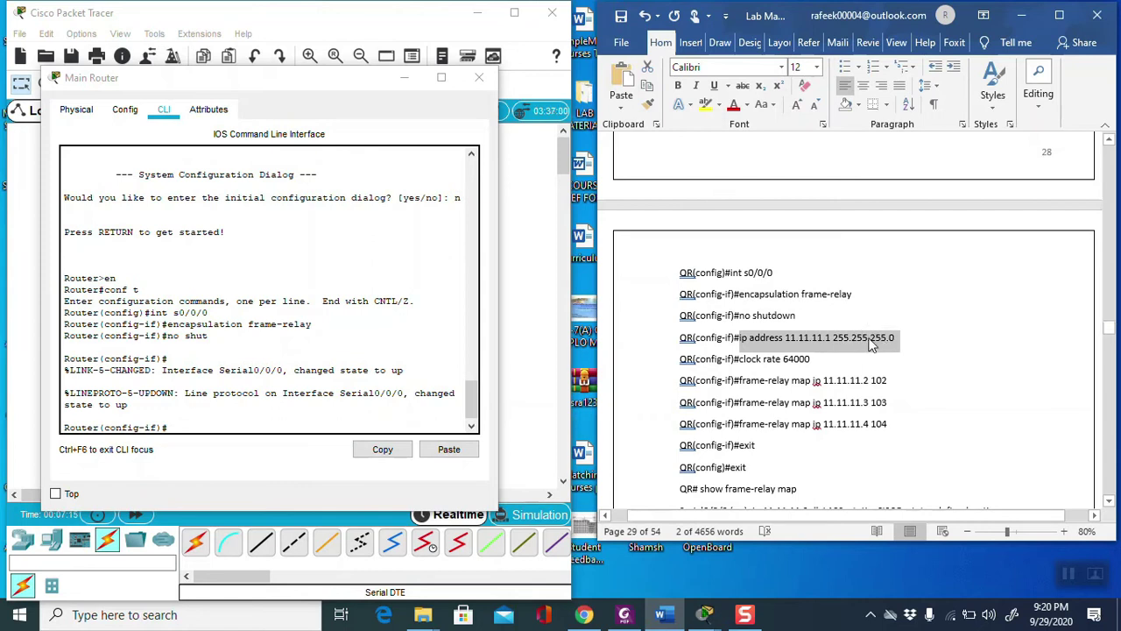
right_click(872, 345)
click(887, 371)
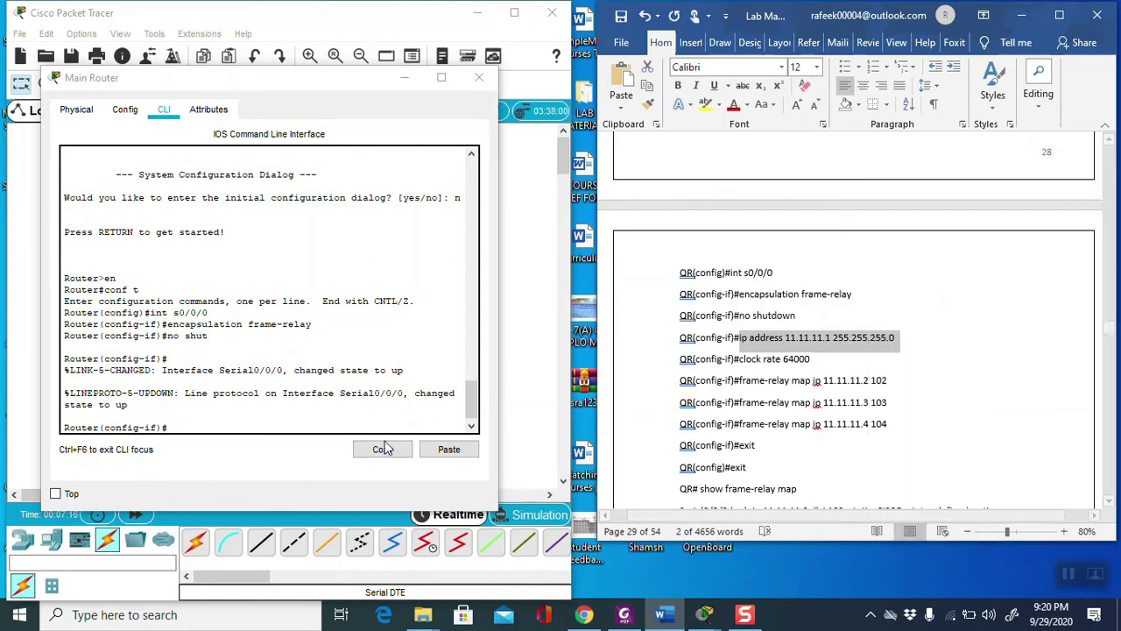
click(242, 417)
right_click(223, 431)
click(247, 462)
key(Return)
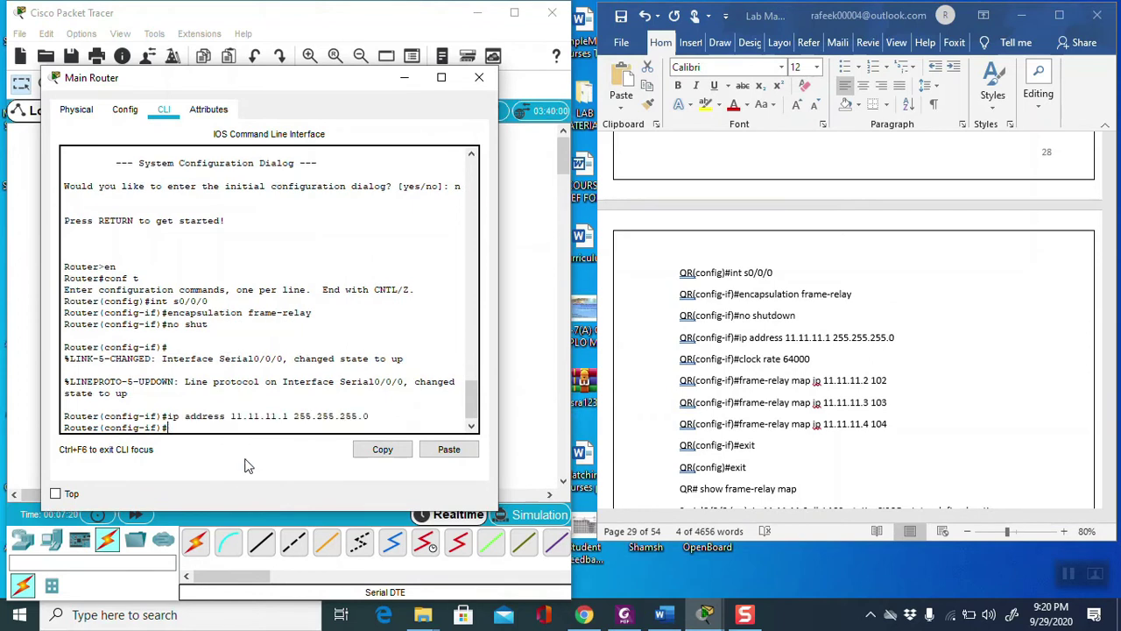
Set the clock rate to 64000, erasing an accidentally re-pasted ip address line first
click(843, 361)
drag(737, 359, 812, 359)
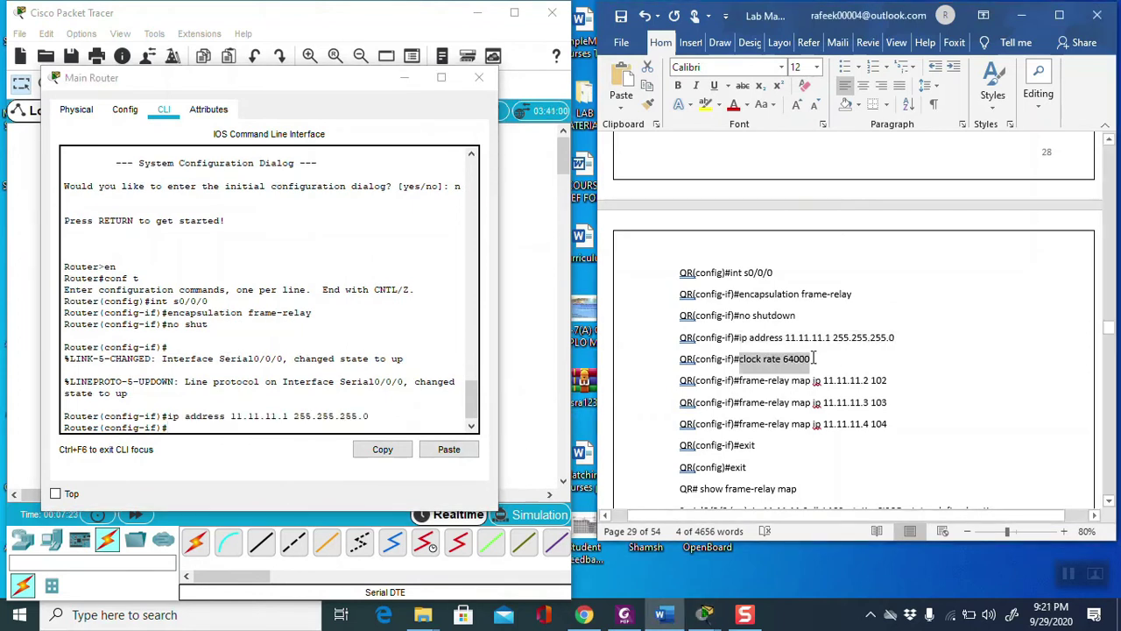
right_click(782, 363)
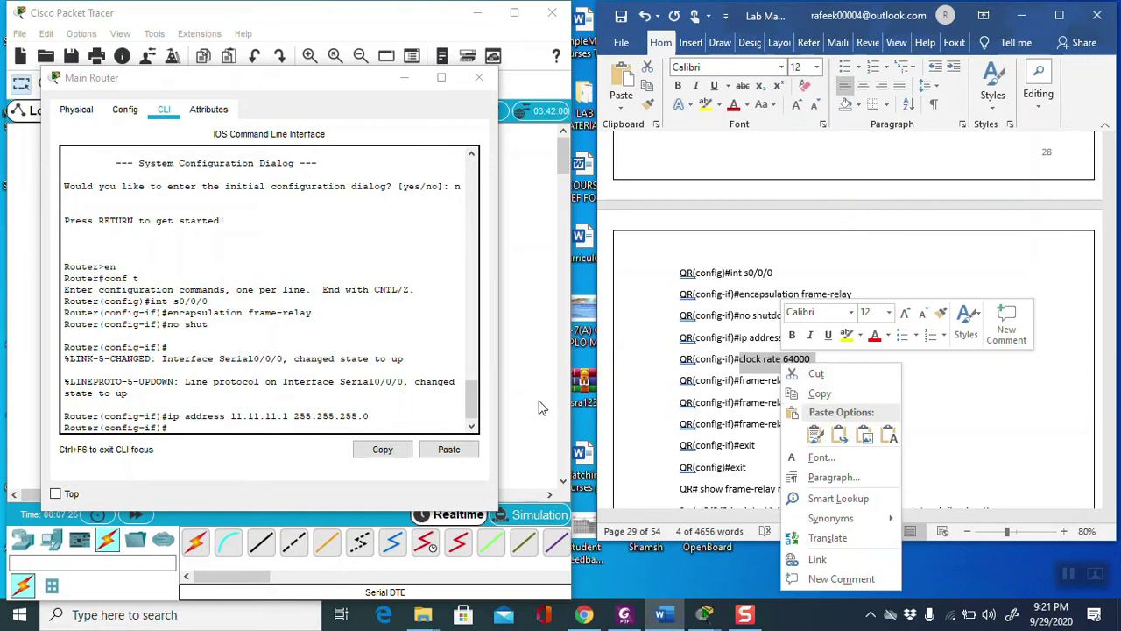
click(298, 425)
right_click(296, 435)
click(309, 451)
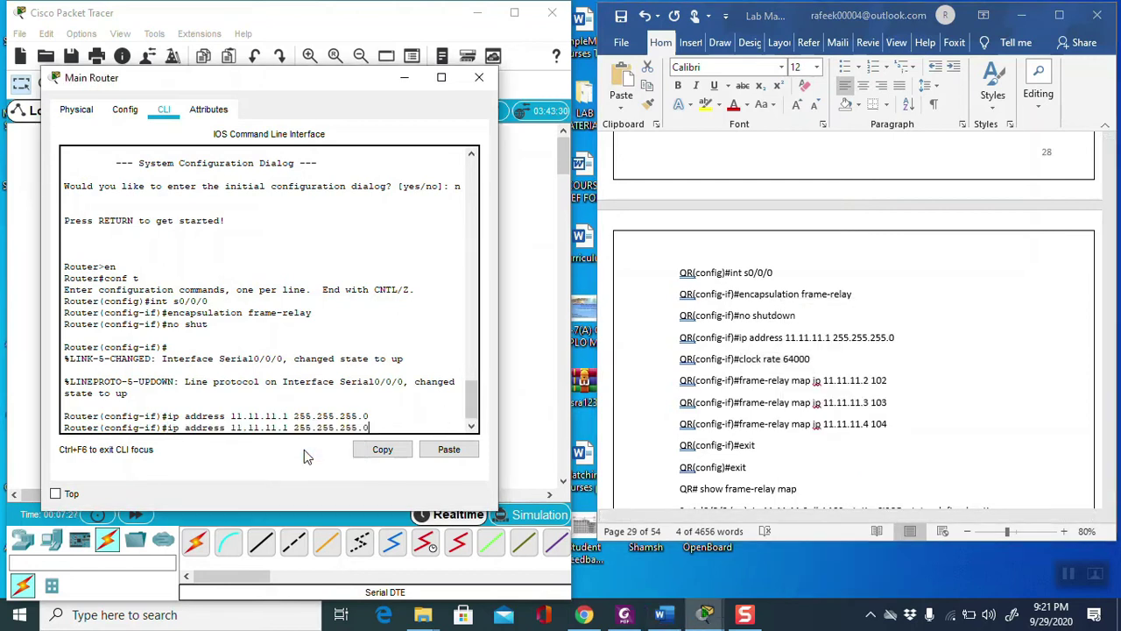
key(BackSpace)
key(BackSpace)
key(BackSpace)
key(BackSpace)
key(BackSpace)
key(BackSpace)
key(BackSpace)
key(BackSpace)
key(BackSpace)
key(BackSpace)
key(BackSpace)
key(BackSpace)
key(BackSpace)
key(BackSpace)
key(BackSpace)
key(BackSpace)
key(BackSpace)
key(BackSpace)
key(BackSpace)
key(BackSpace)
key(BackSpace)
key(BackSpace)
key(BackSpace)
key(BackSpace)
key(BackSpace)
key(BackSpace)
key(BackSpace)
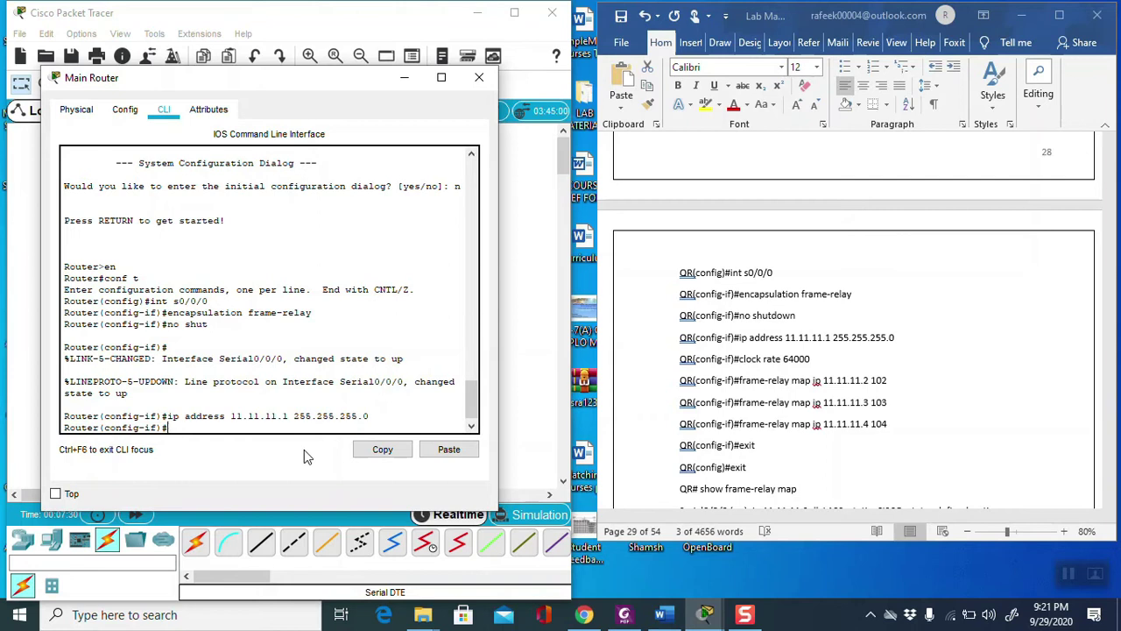
click(807, 361)
drag(809, 359, 740, 359)
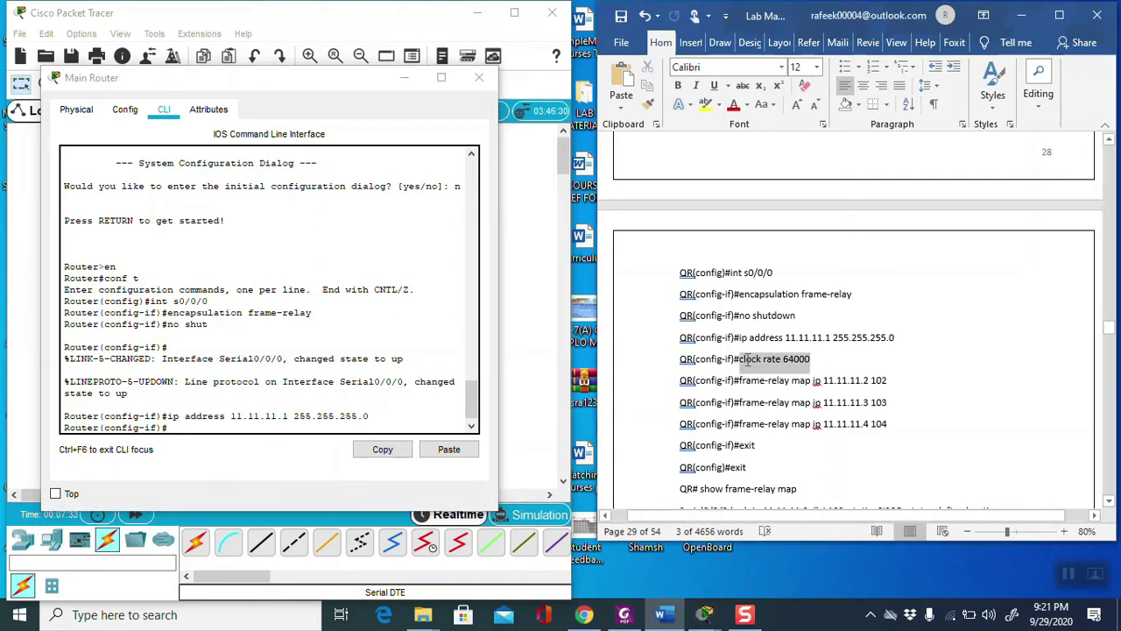
right_click(747, 361)
click(782, 391)
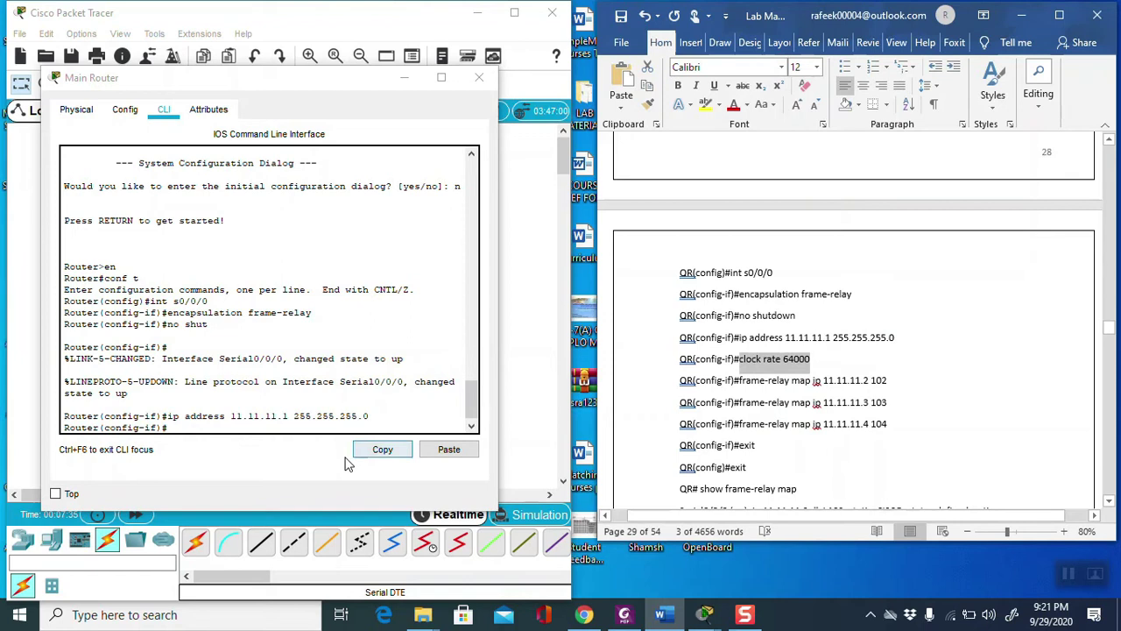
click(208, 426)
right_click(209, 432)
click(236, 457)
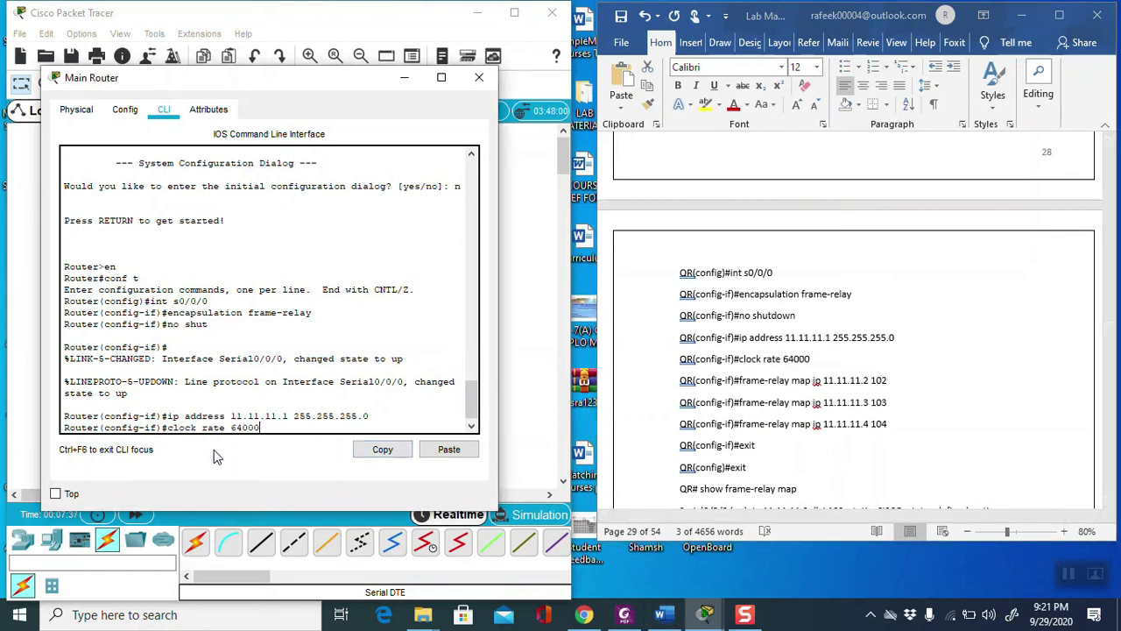
key(Return)
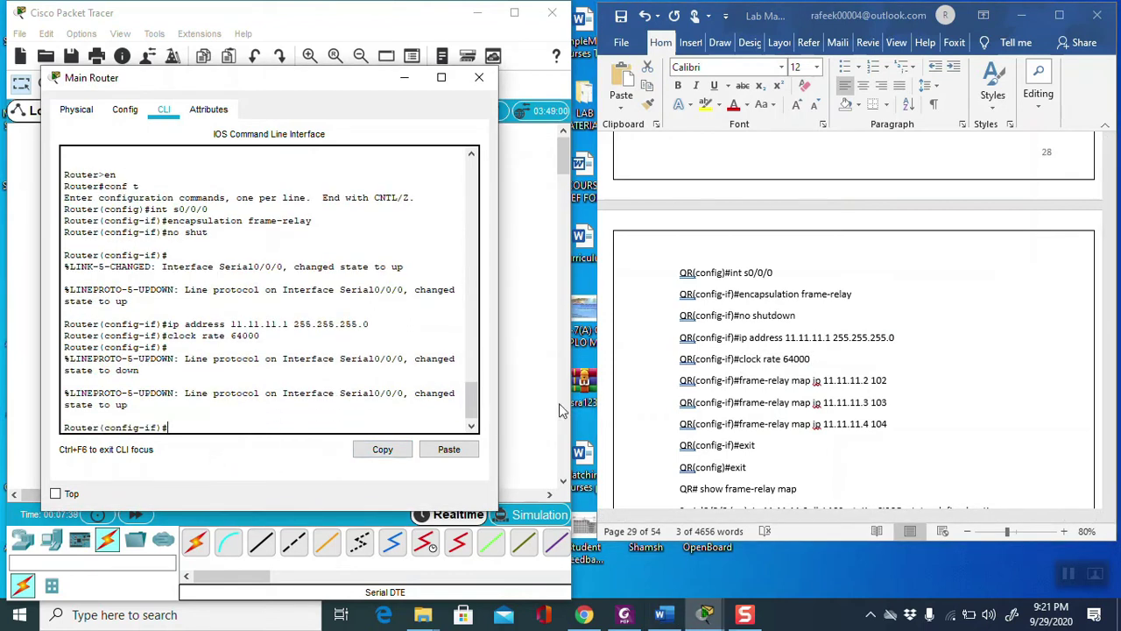
Add the frame-relay map ip 11.11.11.2 with DLCI 102
key(alt+Tab)
drag(738, 383, 906, 382)
right_click(846, 382)
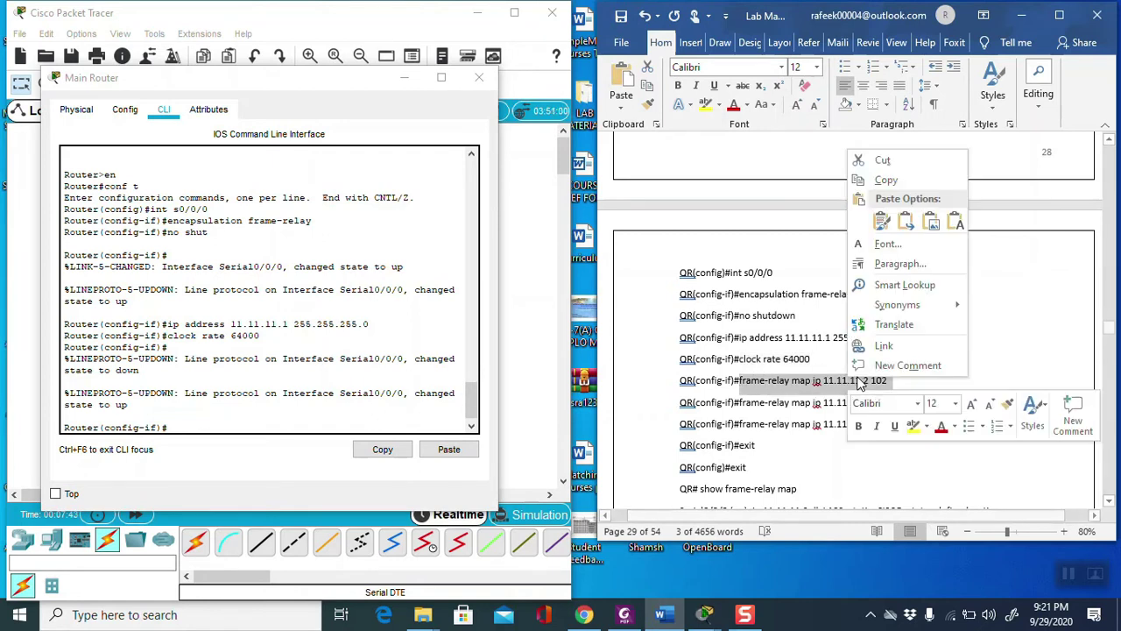
click(879, 183)
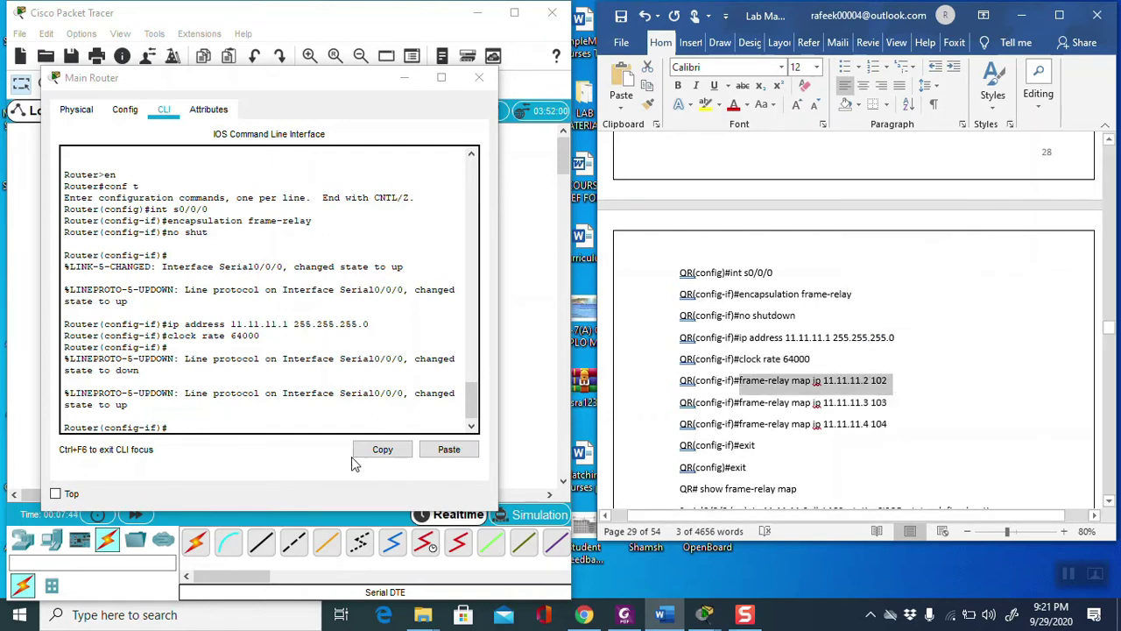
right_click(207, 425)
click(230, 455)
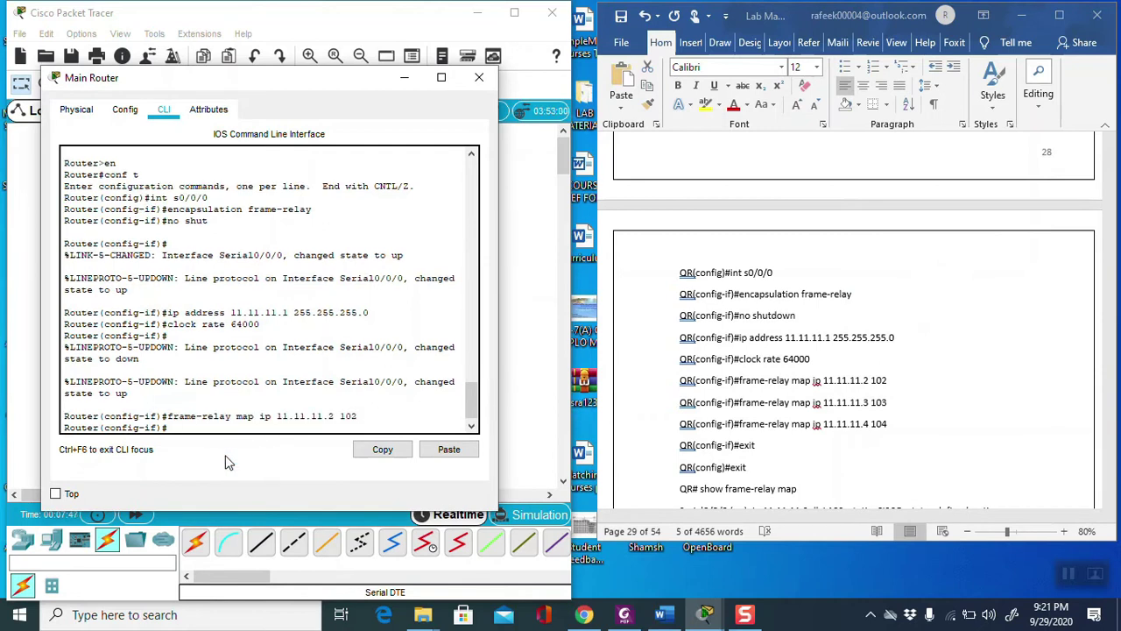
key(alt+Tab)
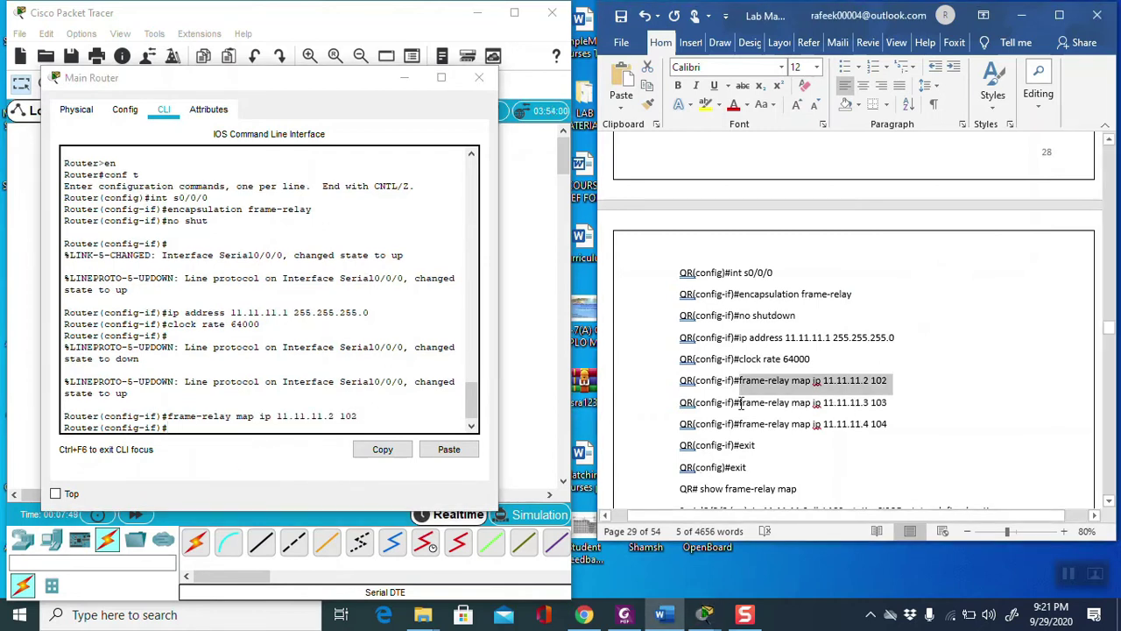
Add the frame-relay map ip 11.11.11.3 with DLCI 103
drag(740, 402, 893, 403)
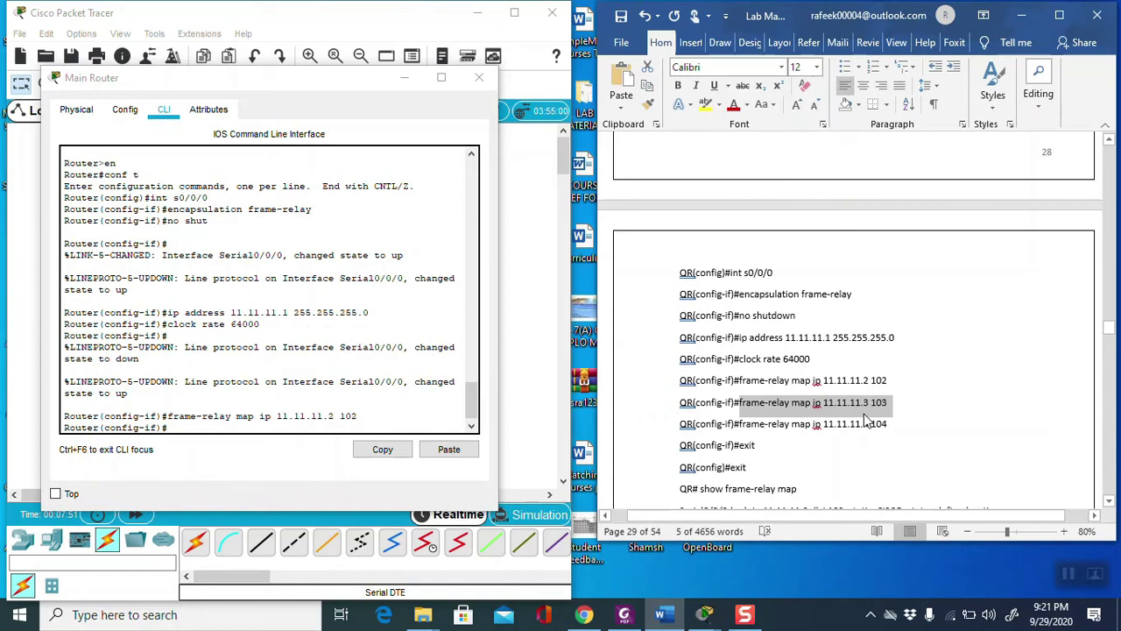
right_click(894, 403)
click(902, 216)
right_click(197, 430)
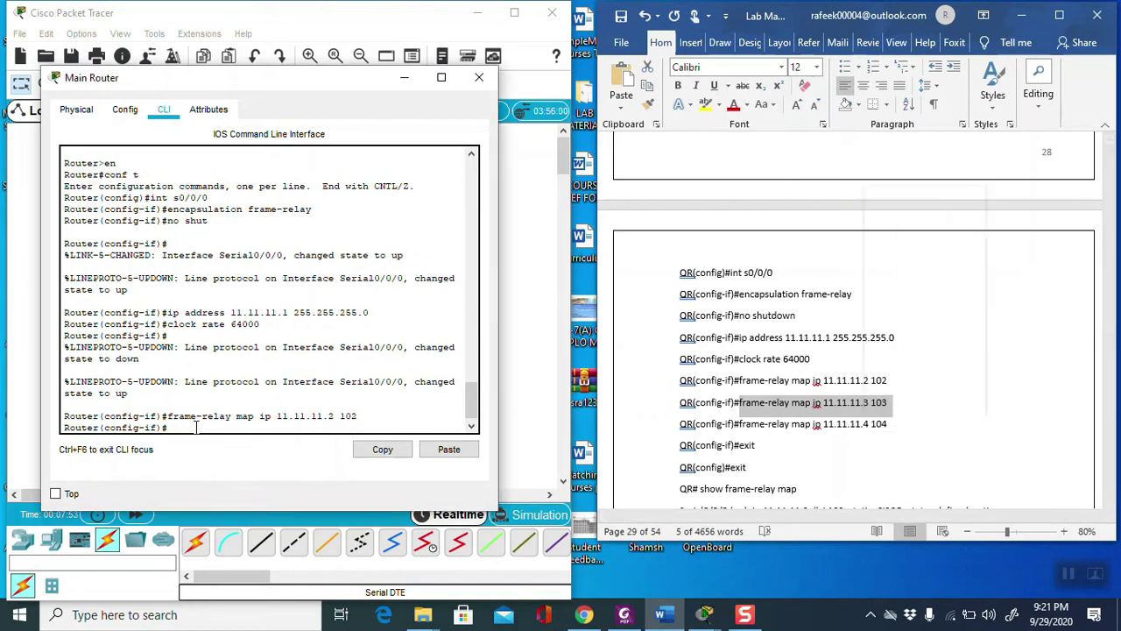
click(209, 454)
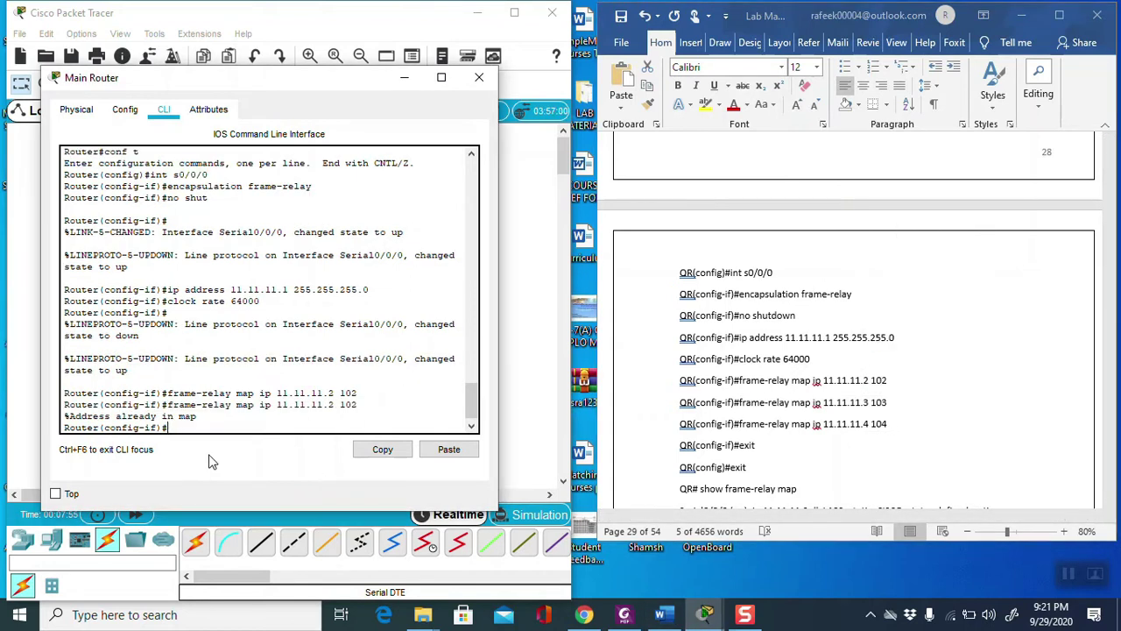
click(739, 403)
key(shift+End)
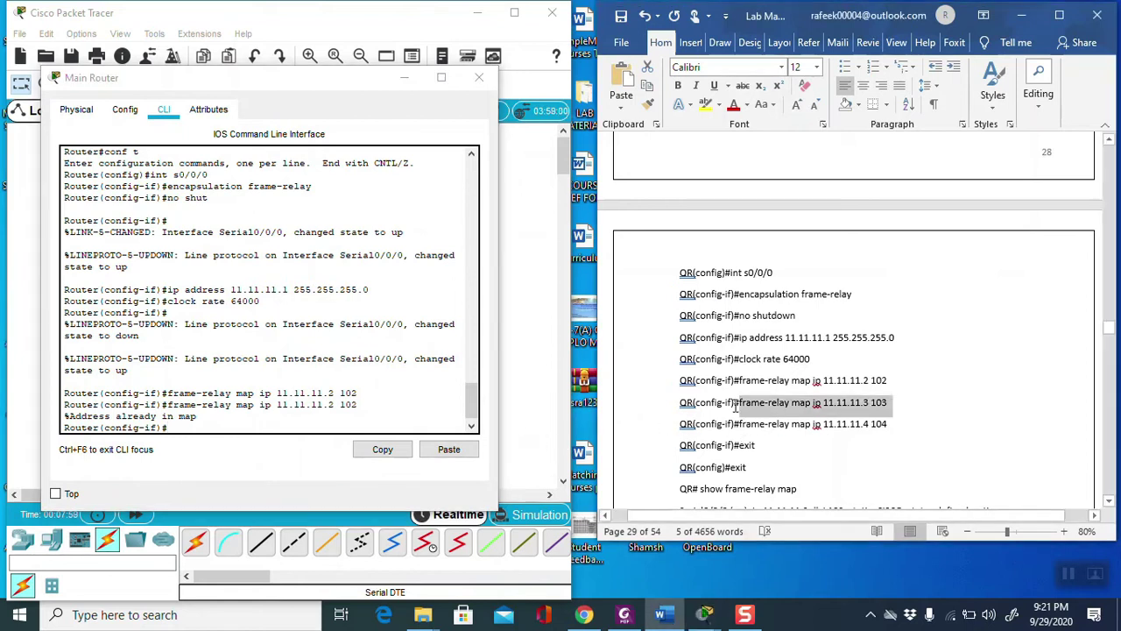
right_click(751, 406)
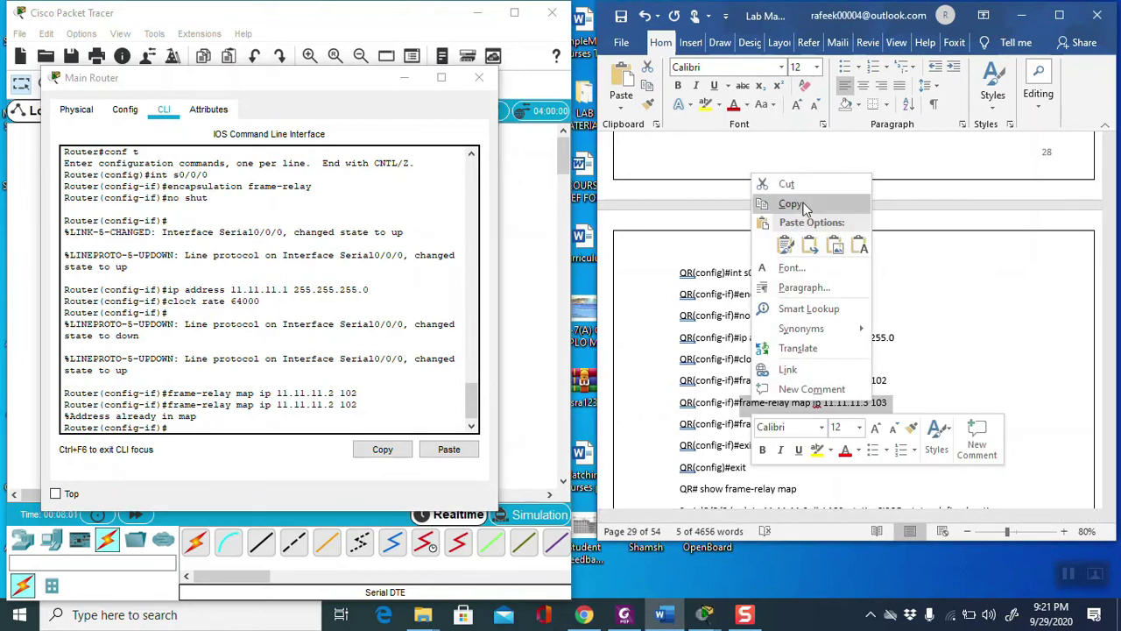
click(763, 211)
click(233, 426)
right_click(234, 427)
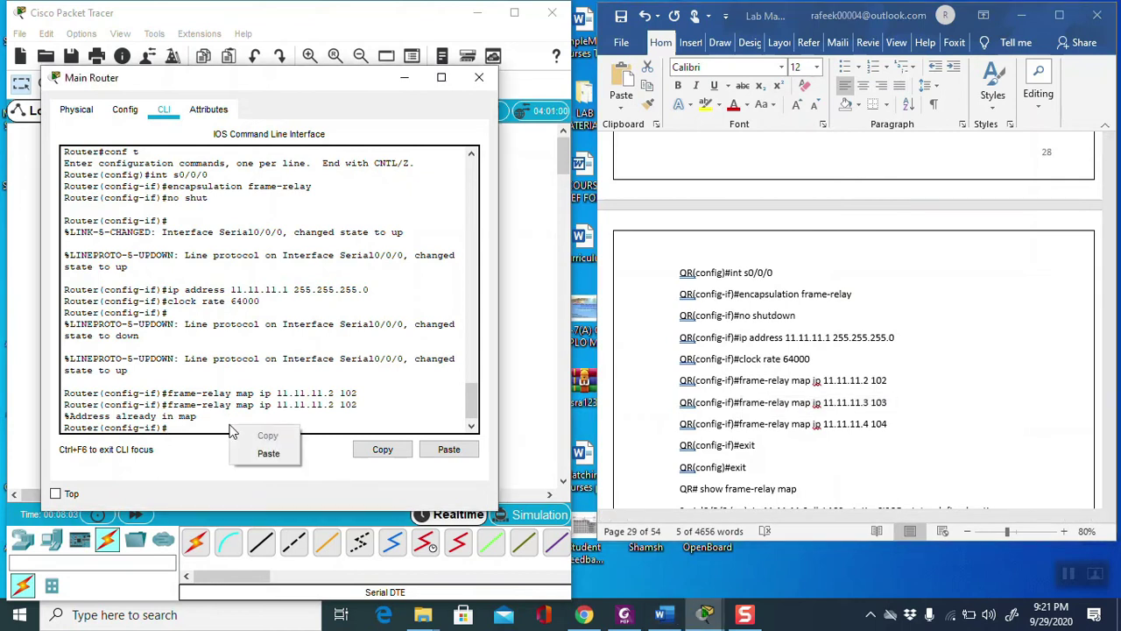
click(261, 455)
key(Return)
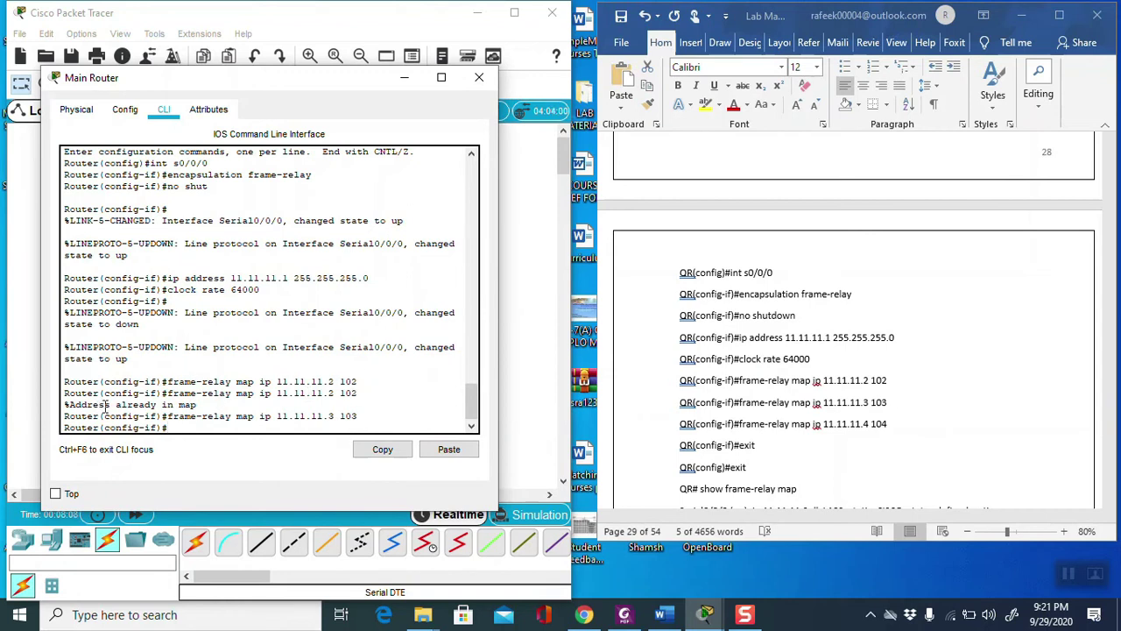
Add the frame-relay map ip 11.11.11.4 with DLCI 104
click(867, 381)
drag(740, 424, 909, 424)
right_click(851, 427)
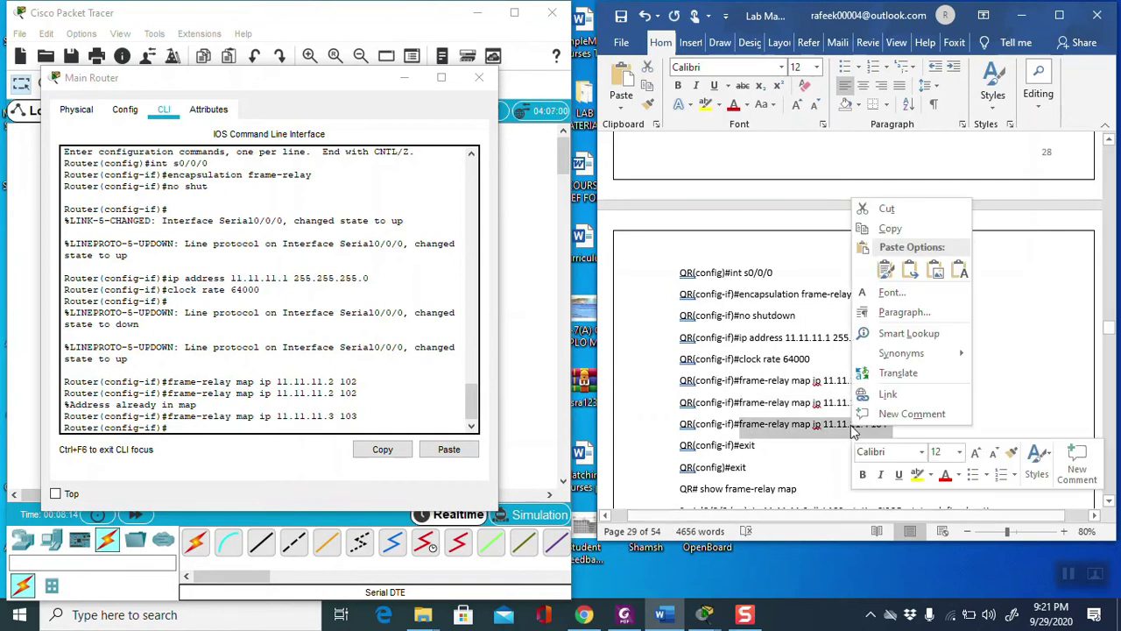
click(183, 428)
right_click(185, 429)
click(221, 457)
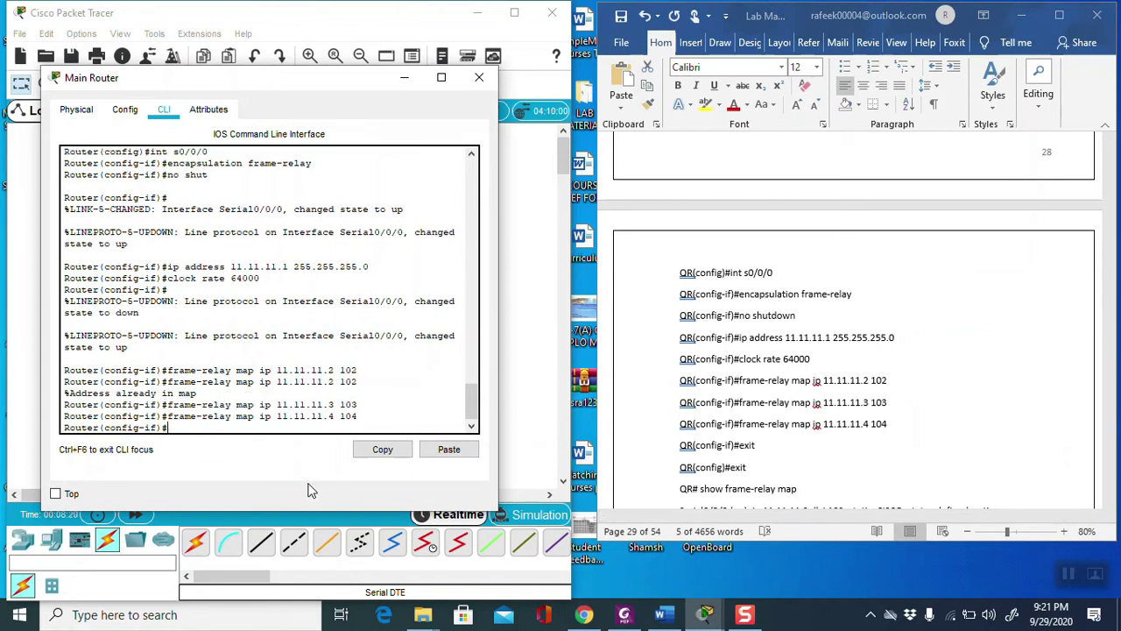
Exit interface and global configuration modes back to the privileged prompt
text(exit)
key(Return)
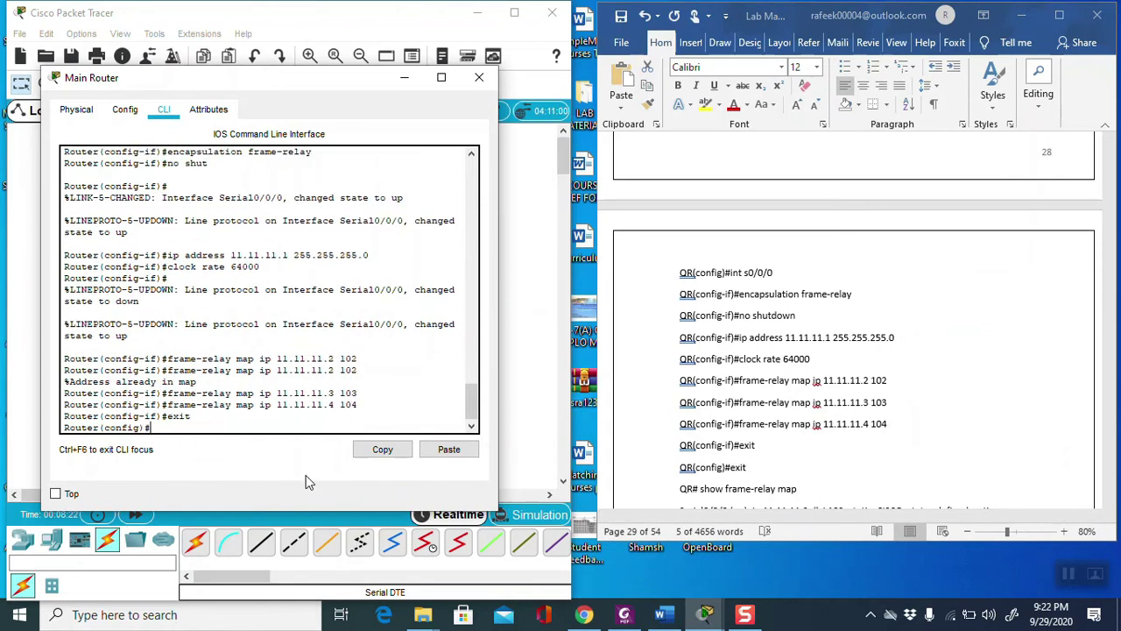
text(exit)
key(Return)
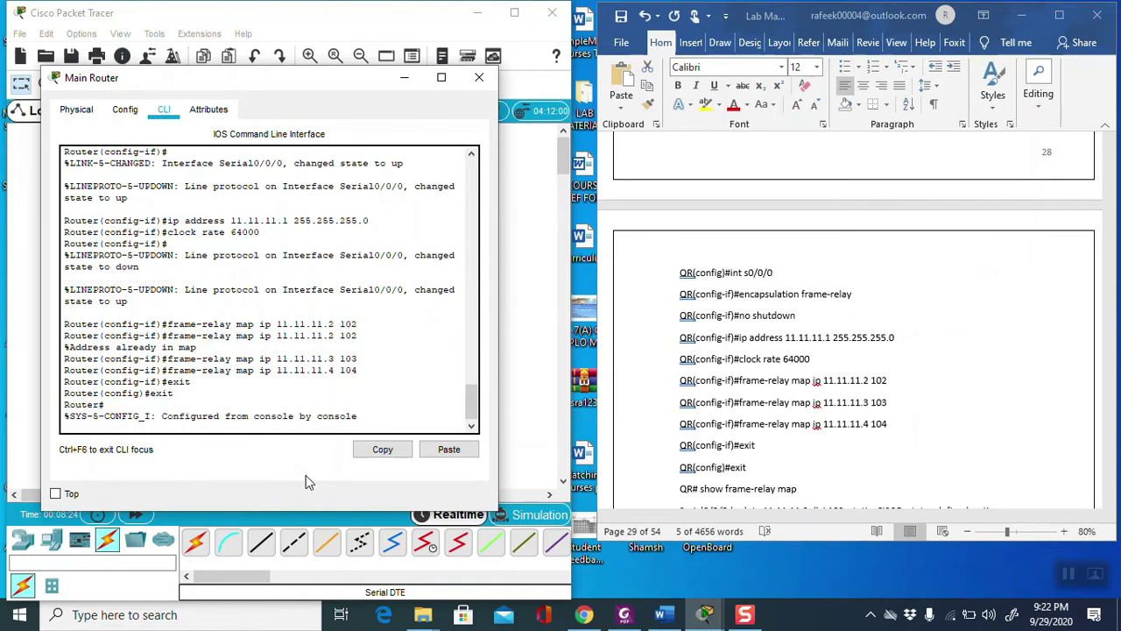
key(Return)
Run show frame-relay map to verify the three static, active maps
scroll(792, 451, down, 3)
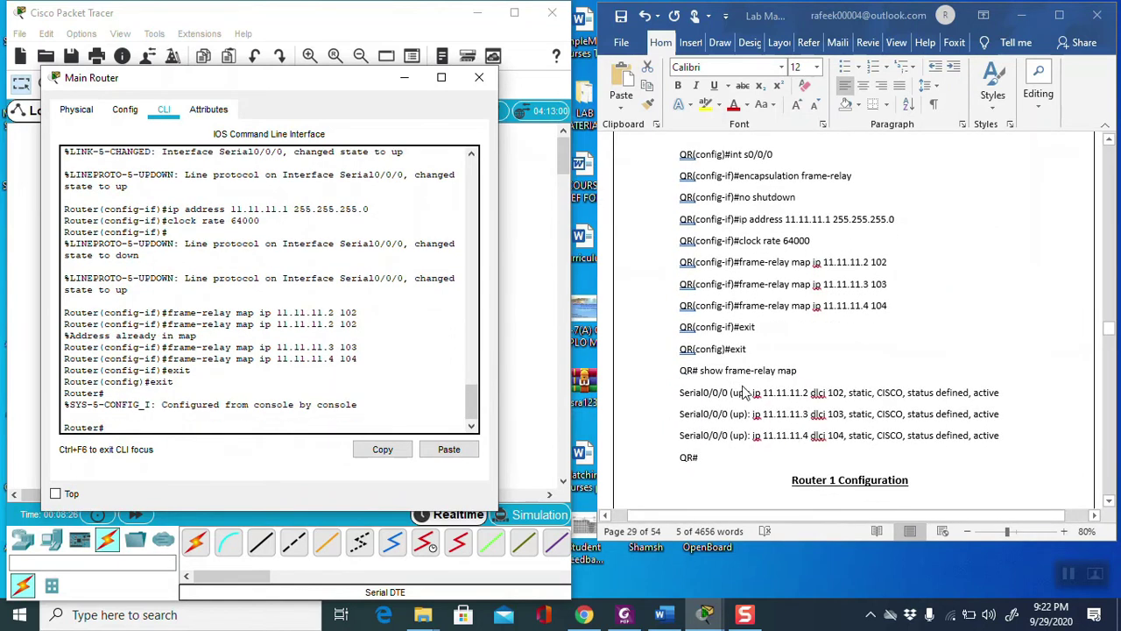
click(710, 380)
drag(701, 371, 806, 371)
right_click(778, 382)
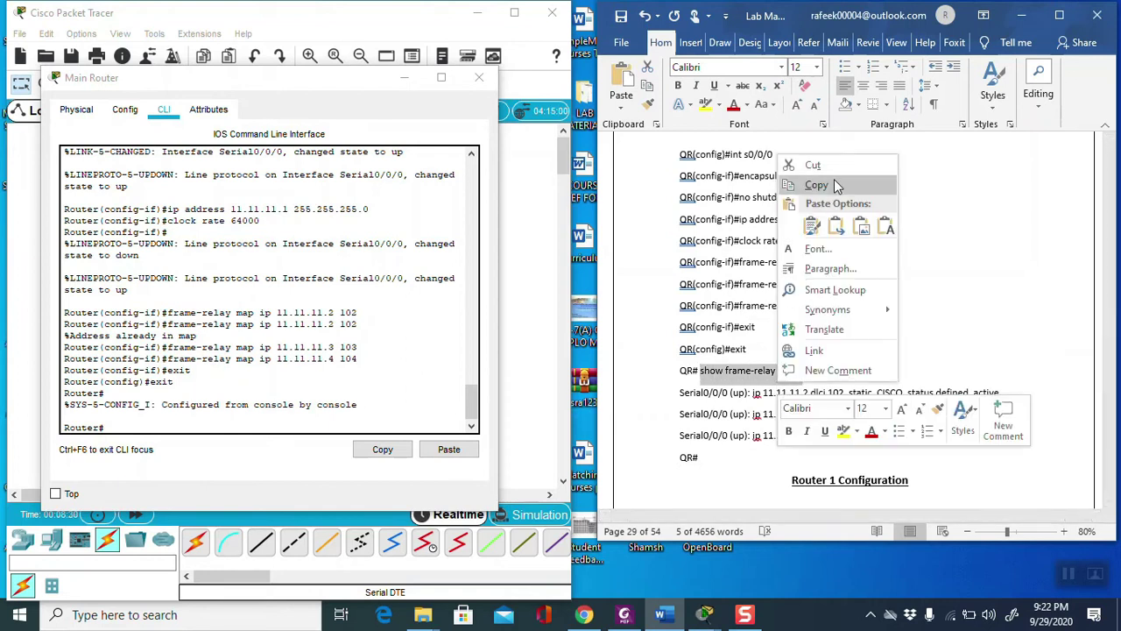
click(814, 185)
click(175, 430)
right_click(172, 438)
click(206, 458)
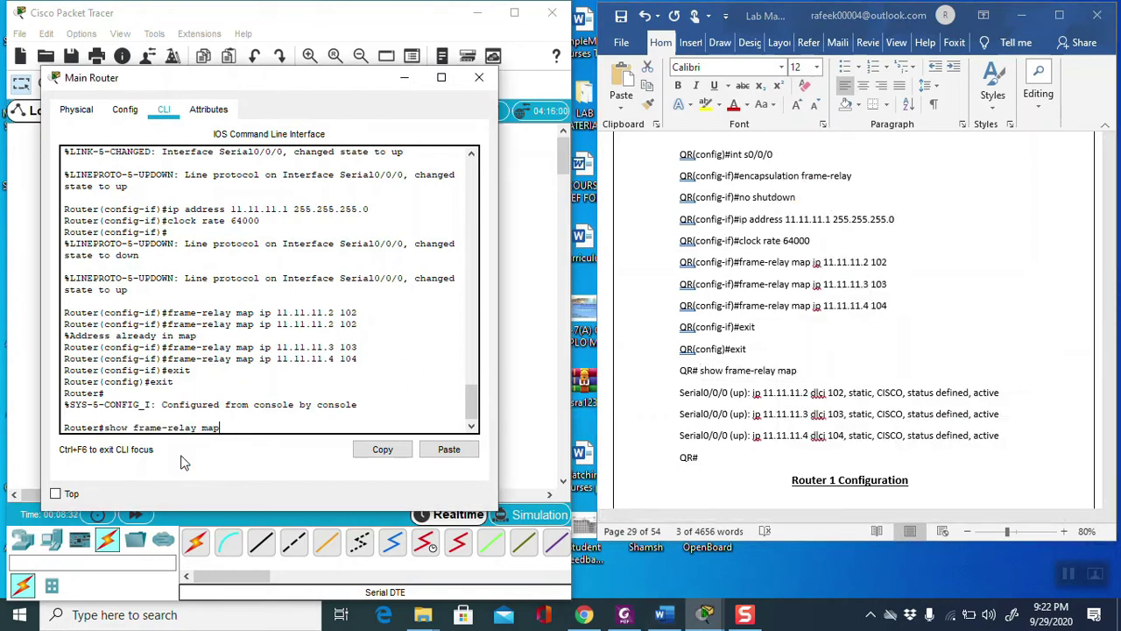
key(Return)
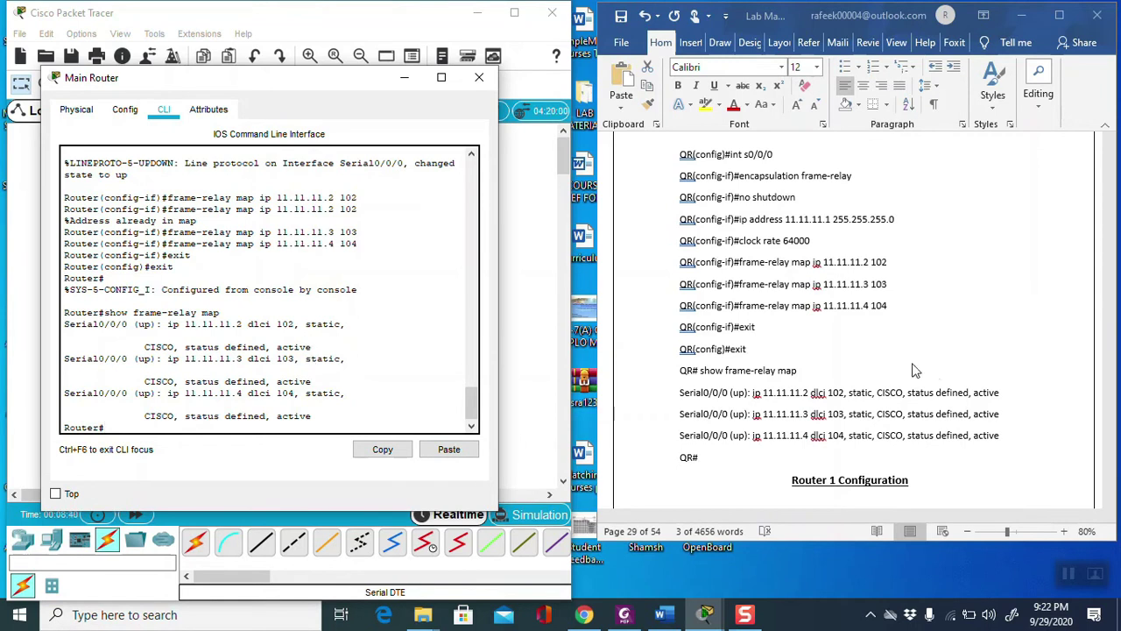
Close the Main Router window and scroll the manual to the Router 1 Configuration commands
scroll(911, 369, down, 1)
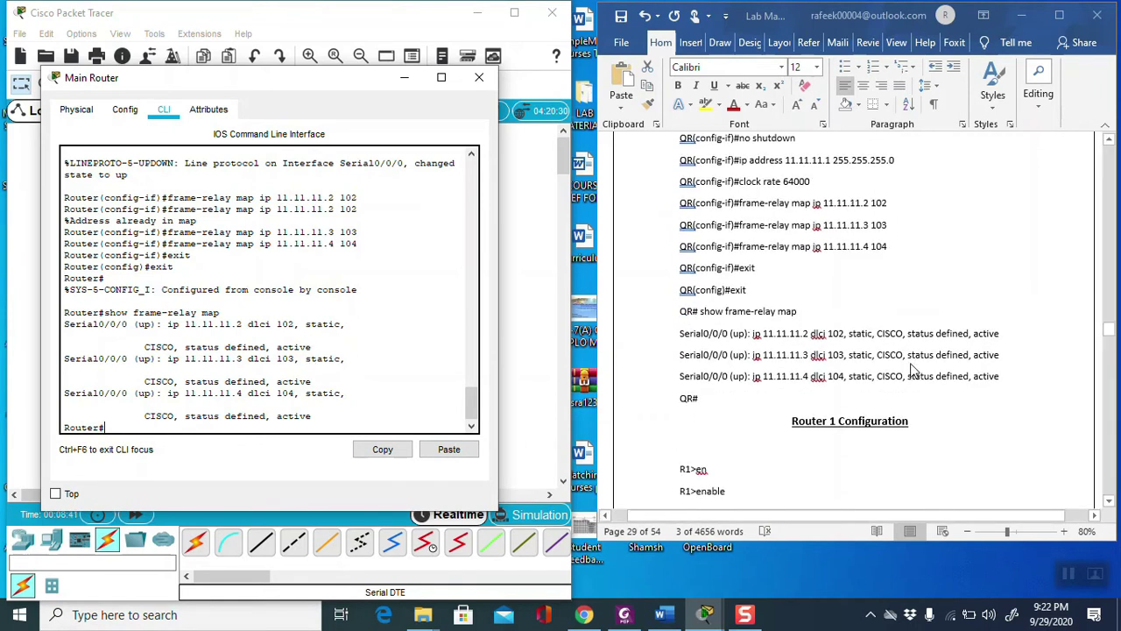
click(473, 80)
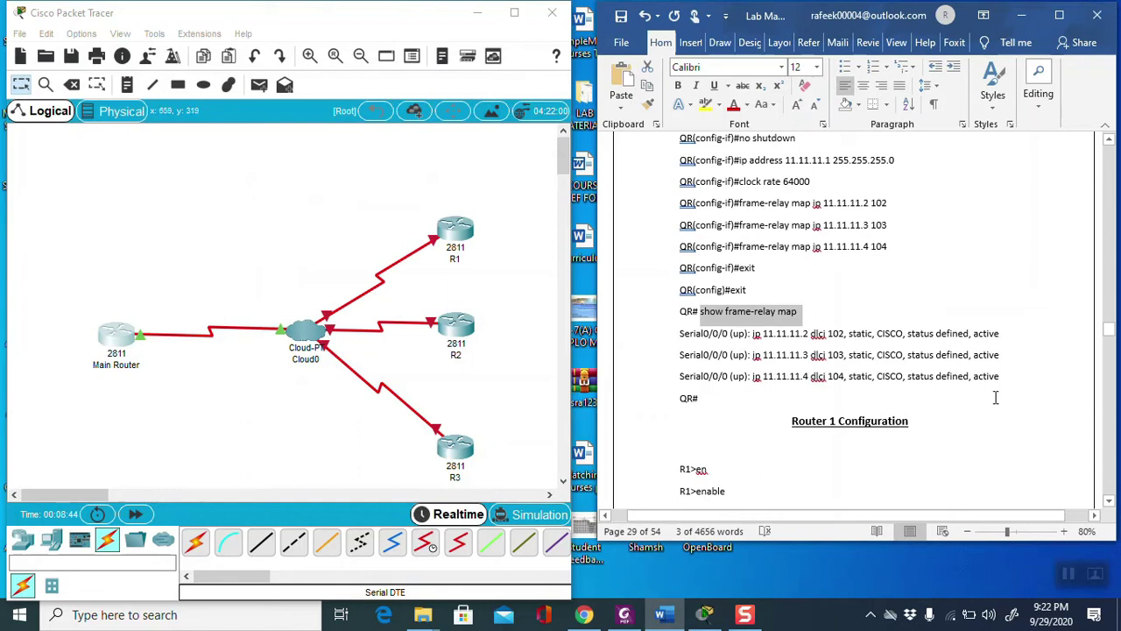
scroll(997, 390, down, 2)
scroll(1000, 383, down, 2)
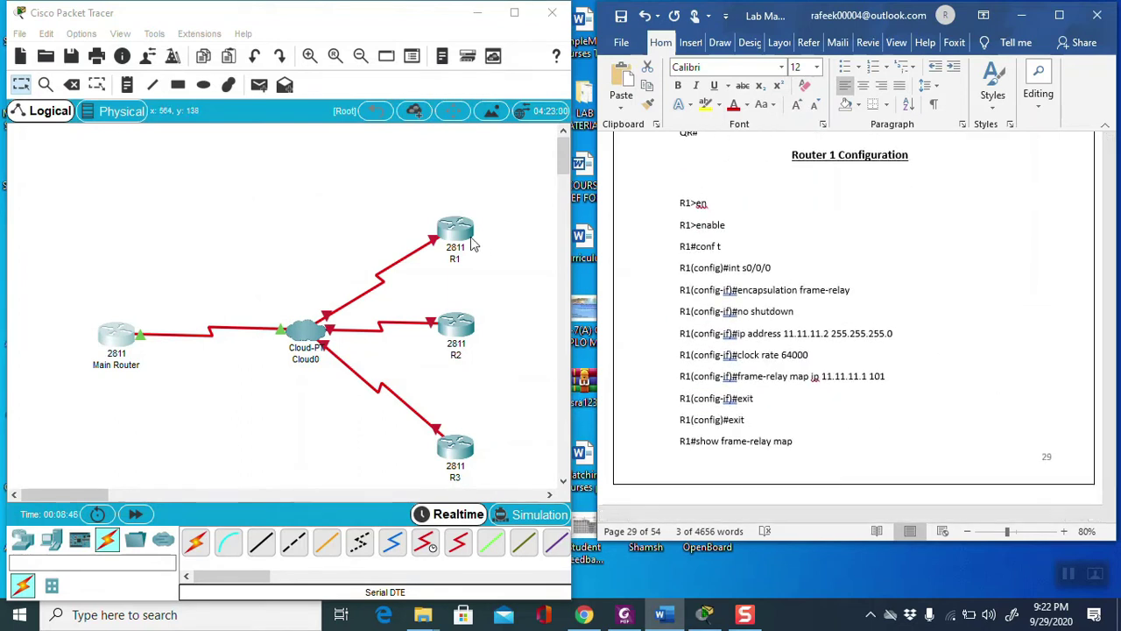